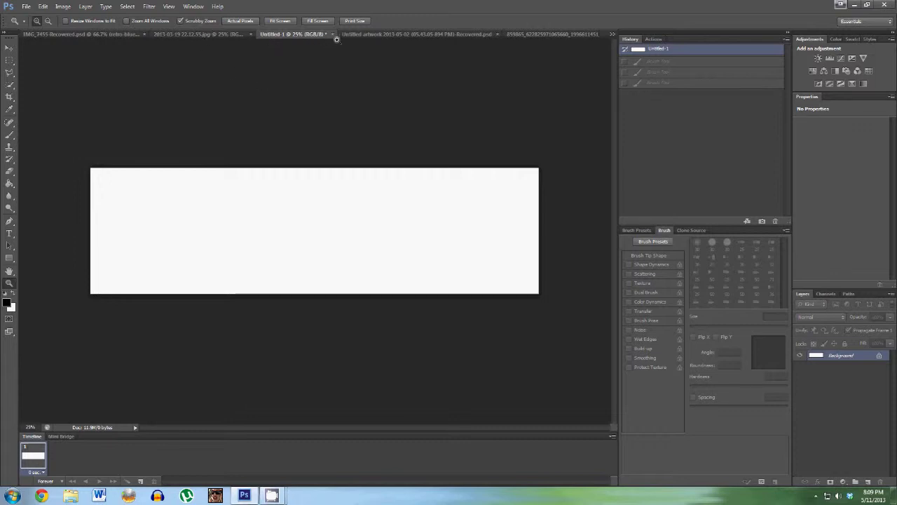
- Look through the open documents and bring up the street parking photo
{"action": "left_click", "coordinate": [203, 35]}
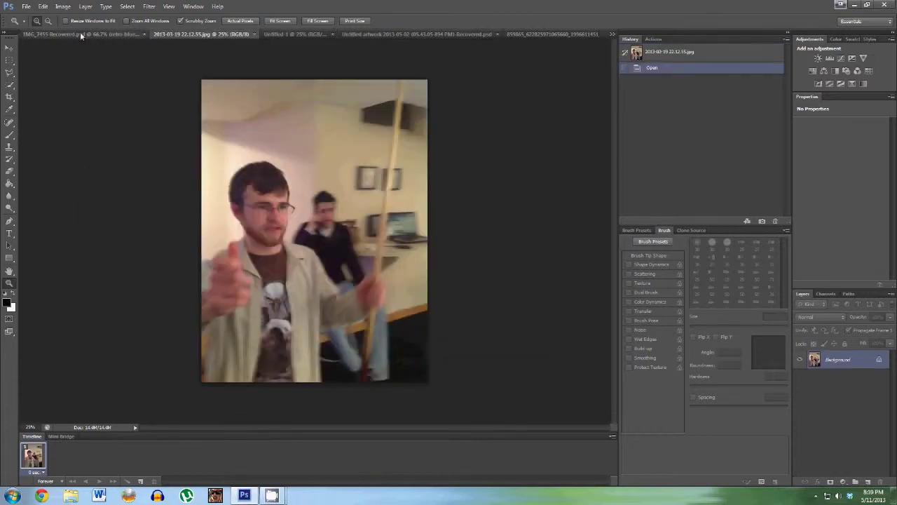
{"action": "left_click", "coordinate": [368, 33]}
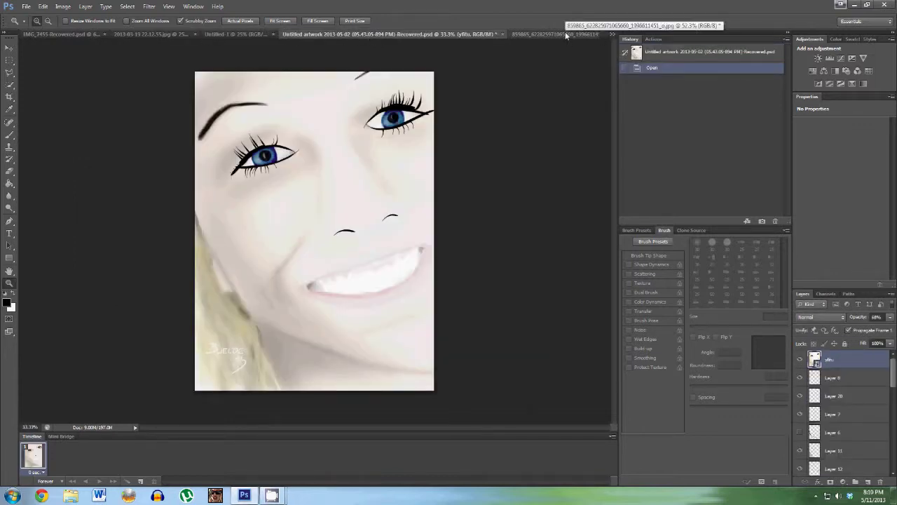
{"action": "left_click", "coordinate": [564, 33]}
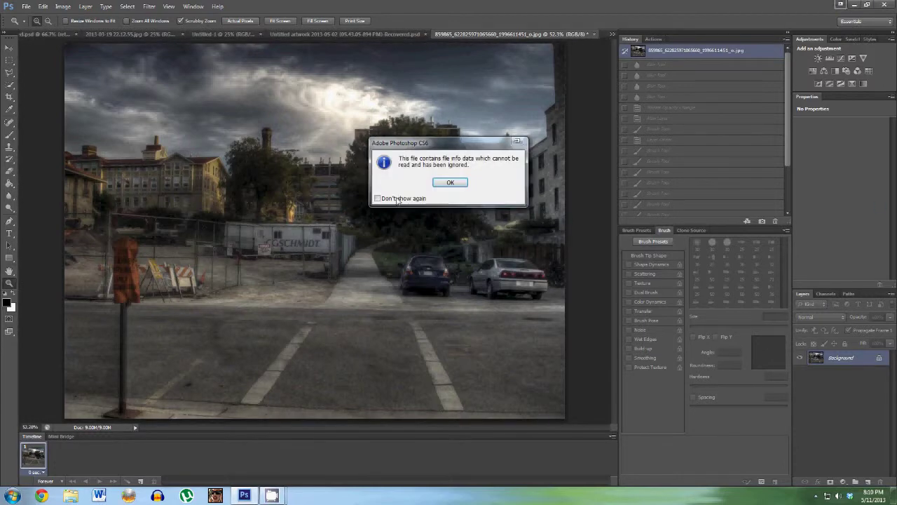
- Place the elephant image in the middle of the street photo and rasterize its smart object layer
{"action": "left_click", "coordinate": [450, 182]}
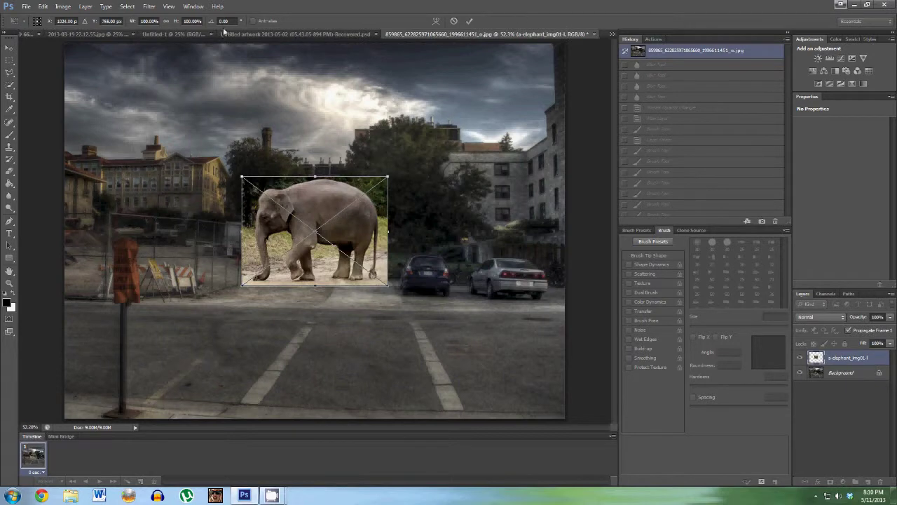
{"action": "left_click", "coordinate": [472, 22]}
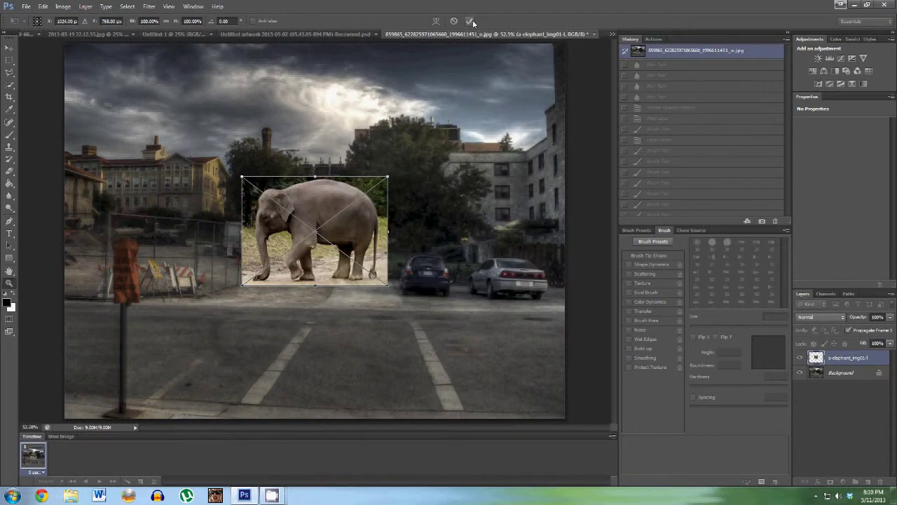
{"action": "left_click", "coordinate": [8, 61]}
{"action": "right_click", "coordinate": [288, 224]}
{"action": "left_click", "coordinate": [350, 317]}
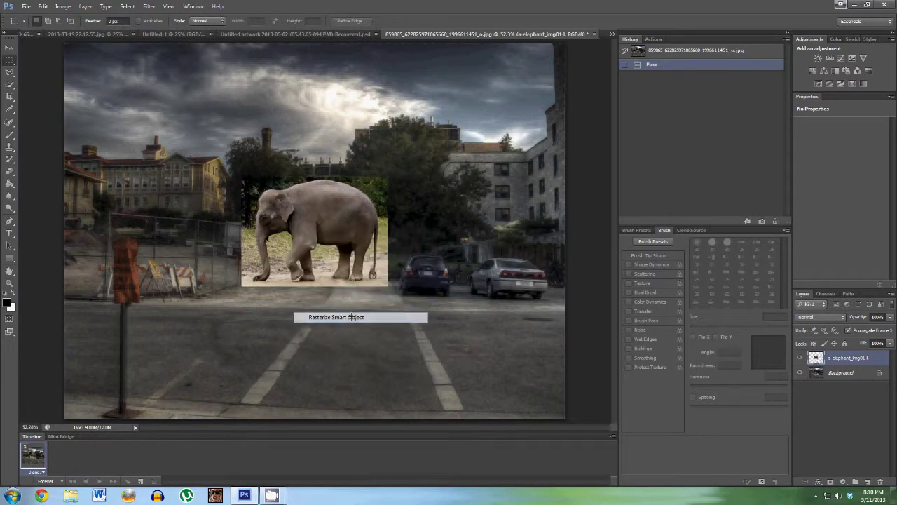
{"action": "right_click", "coordinate": [338, 249]}
{"action": "left_click", "coordinate": [289, 224]}
- Free-transform the elephant layer with linked width and height, move it up and left, and enlarge it to about 221%
{"action": "right_click", "coordinate": [328, 268]}
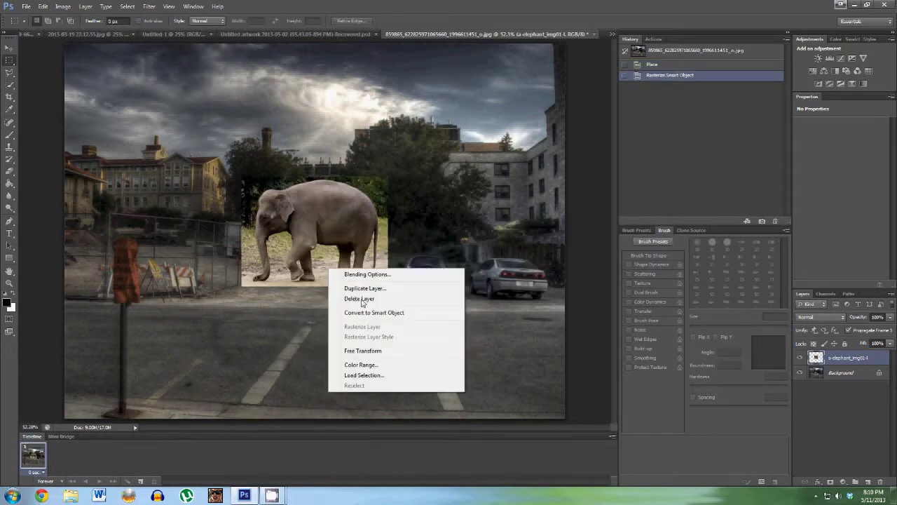
{"action": "left_click", "coordinate": [359, 351]}
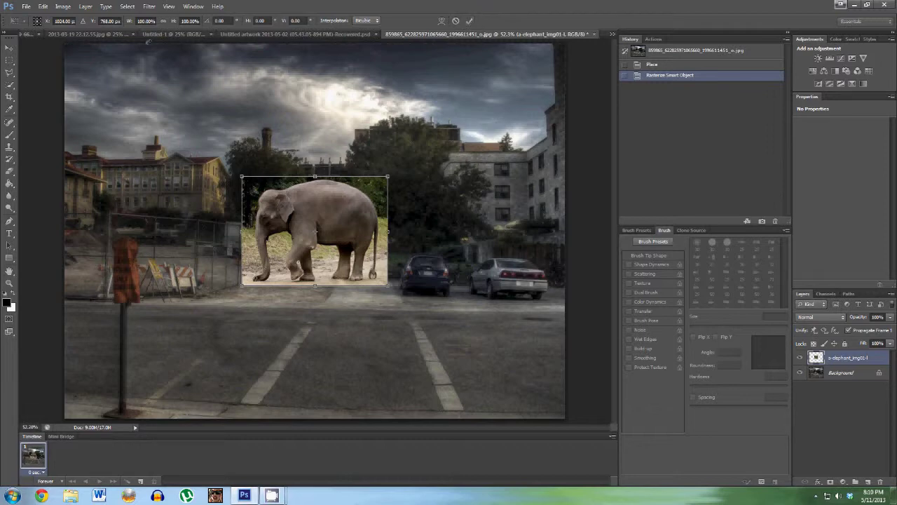
{"action": "left_click", "coordinate": [164, 20]}
{"action": "left_click_drag", "start_coordinate": [365, 235], "coordinate": [313, 210]}
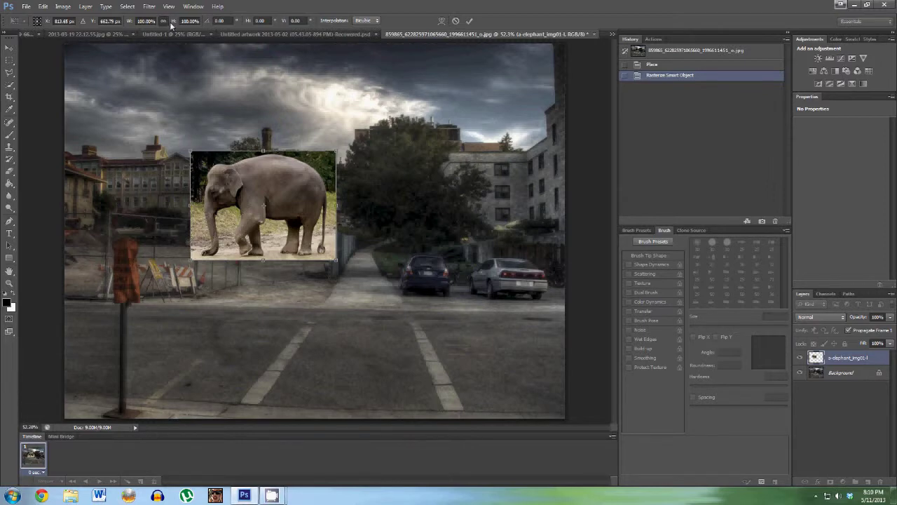
{"action": "left_click_drag", "start_coordinate": [334, 262], "coordinate": [535, 358]}
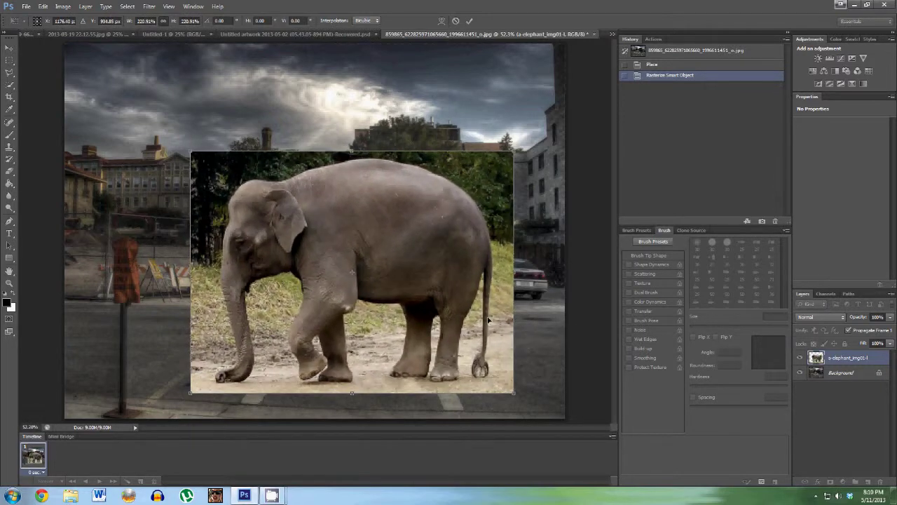
- Shift the elephant up and left, scale it proportionally to about 287% so it fills most of the street photo, and apply the transform
{"action": "left_click_drag", "start_coordinate": [430, 296], "coordinate": [355, 189]}
{"action": "left_click_drag", "start_coordinate": [438, 280], "coordinate": [517, 339]}
{"action": "left_click_drag", "start_coordinate": [438, 254], "coordinate": [417, 269]}
{"action": "left_click_drag", "start_coordinate": [494, 355], "coordinate": [506, 370]}
{"action": "left_click_drag", "start_coordinate": [456, 301], "coordinate": [450, 327]}
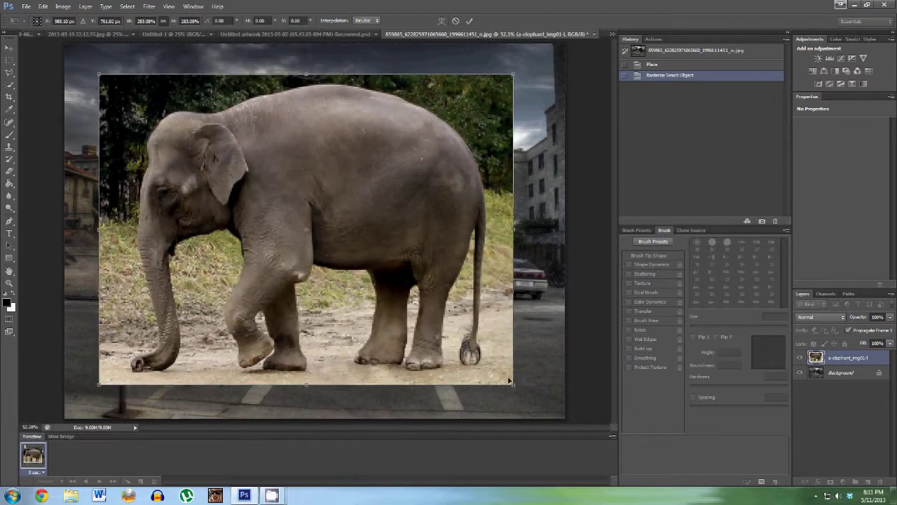
{"action": "left_click_drag", "start_coordinate": [513, 384], "coordinate": [510, 381]}
{"action": "mouse_move", "coordinate": [403, 311]}
{"action": "left_mouse_down"}
{"action": "mouse_move", "coordinate": [425, 264]}
{"action": "mouse_move", "coordinate": [409, 335]}
{"action": "mouse_move", "coordinate": [398, 296]}
{"action": "left_mouse_up"}
{"action": "left_click_drag", "start_coordinate": [510, 381], "coordinate": [509, 382]}
{"action": "mouse_move", "coordinate": [398, 297]}
{"action": "left_mouse_down"}
{"action": "mouse_move", "coordinate": [426, 268]}
{"action": "mouse_move", "coordinate": [404, 310]}
{"action": "left_mouse_up"}
{"action": "left_click_drag", "start_coordinate": [515, 382], "coordinate": [521, 386]}
{"action": "left_click_drag", "start_coordinate": [450, 353], "coordinate": [447, 351]}
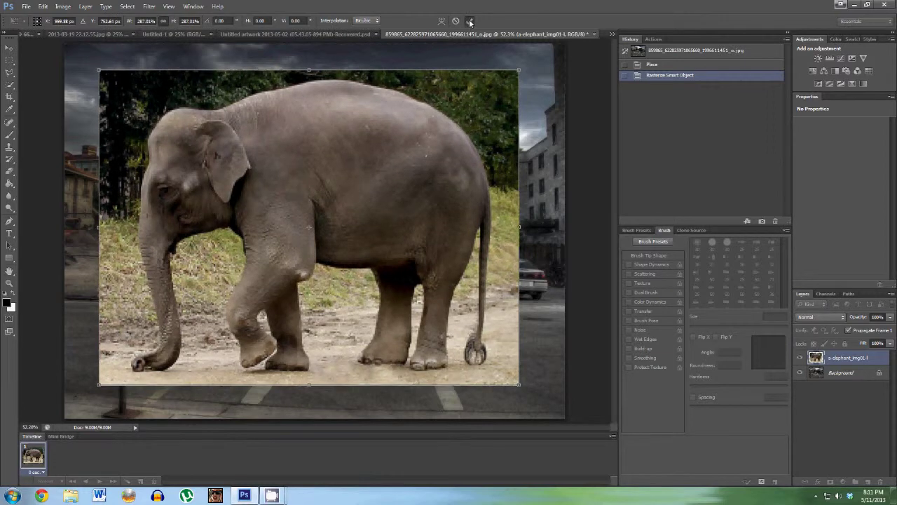
{"action": "left_click", "coordinate": [470, 21]}
{"action": "left_click", "coordinate": [6, 65]}
{"action": "right_click", "coordinate": [321, 208]}
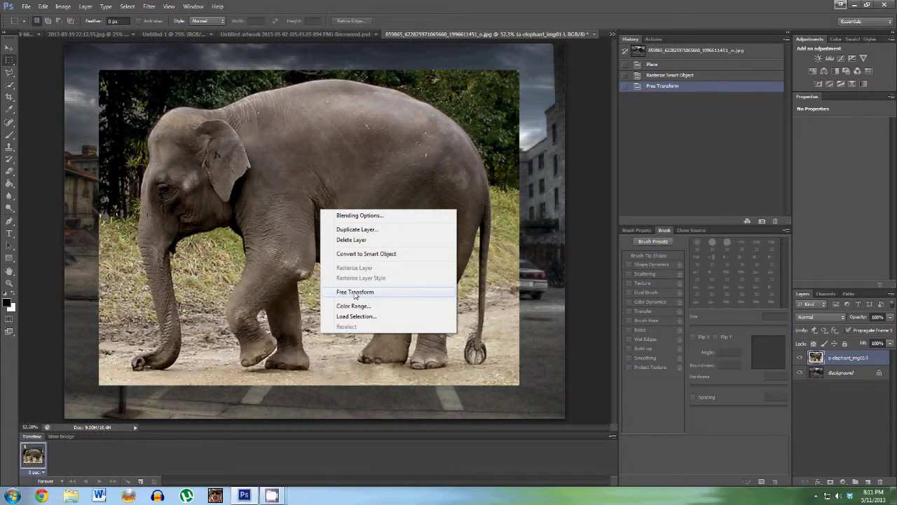
{"action": "left_click", "coordinate": [241, 262]}
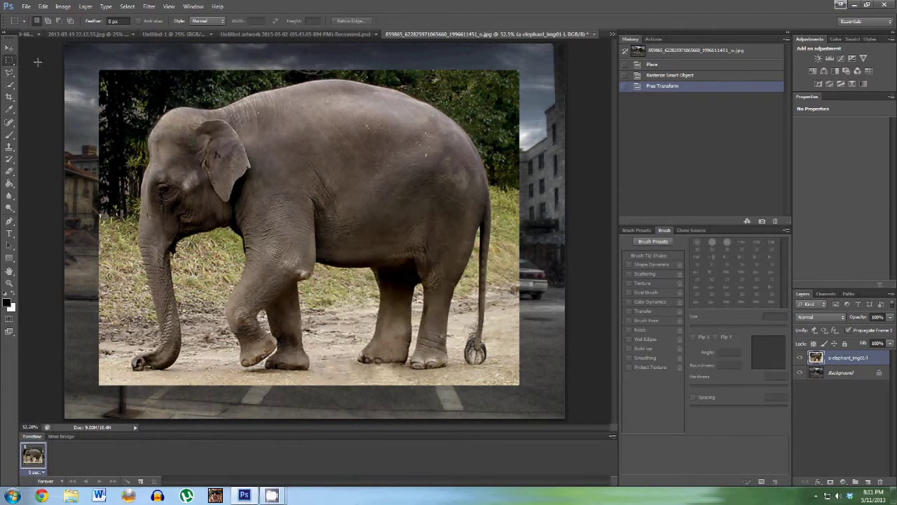
{"action": "right_click", "coordinate": [236, 148]}
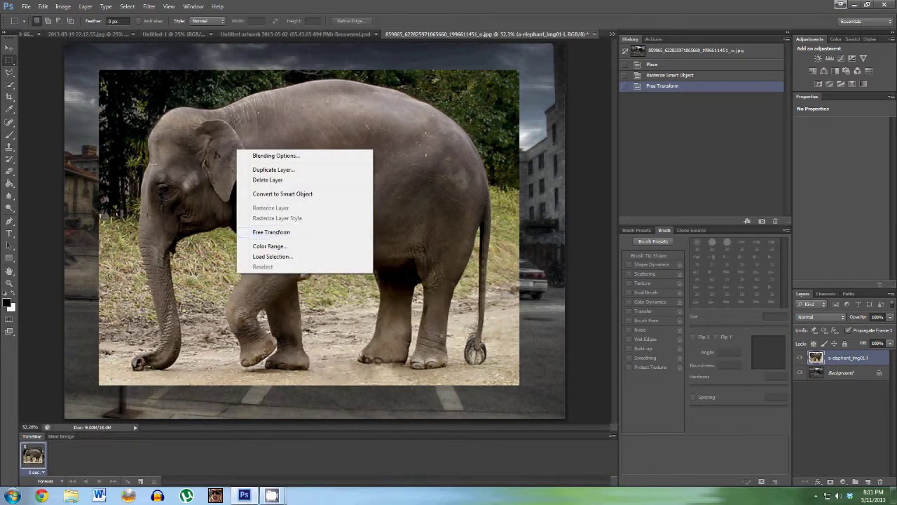
{"action": "left_click", "coordinate": [210, 200]}
- Clear parts of the dark tree background around the elephant's head and rear using the Paint Bucket in Clear mode
{"action": "left_click_drag", "start_coordinate": [9, 183], "coordinate": [48, 192]}
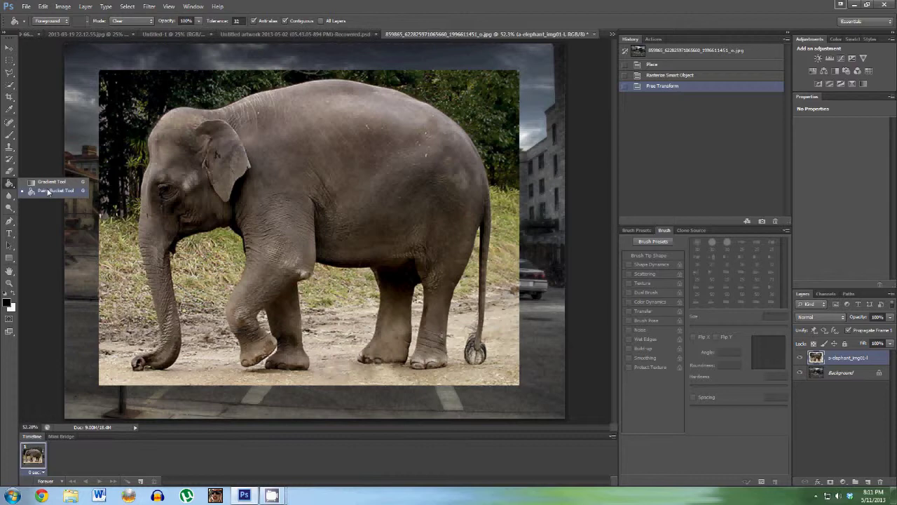
{"action": "left_click_drag", "start_coordinate": [48, 192], "coordinate": [50, 195]}
{"action": "left_click_drag", "start_coordinate": [51, 195], "coordinate": [51, 195]}
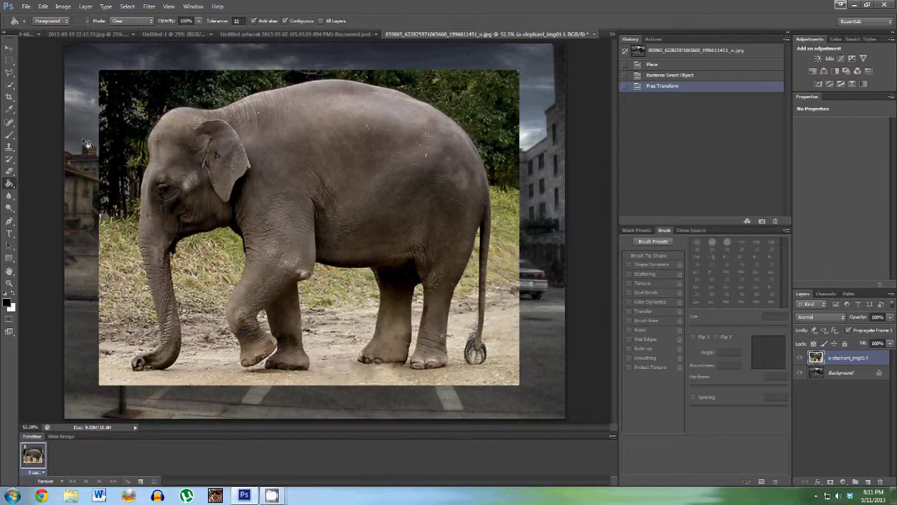
{"action": "right_click", "coordinate": [117, 112]}
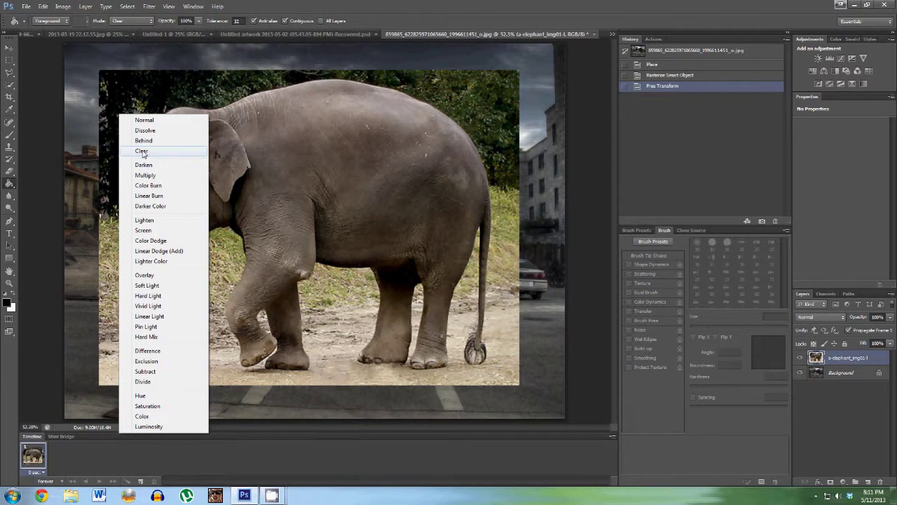
{"action": "left_click", "coordinate": [142, 152]}
{"action": "left_click", "coordinate": [126, 90]}
{"action": "left_click", "coordinate": [469, 89]}
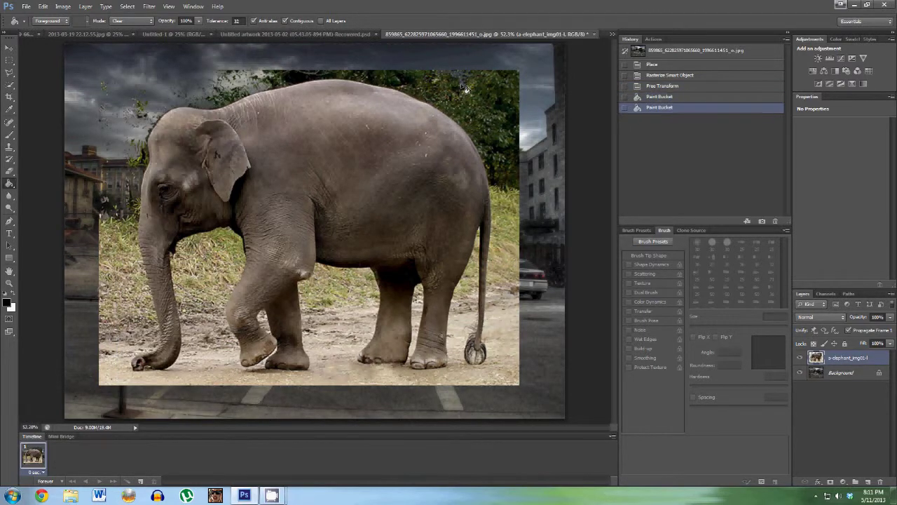
{"action": "left_click", "coordinate": [495, 118]}
{"action": "left_click", "coordinate": [501, 176]}
- Clear patches of grass and sandy ground behind the tail, beneath the belly and around the feet with the Paint Bucket
{"action": "left_click", "coordinate": [519, 224]}
{"action": "left_click", "coordinate": [499, 359]}
{"action": "left_click", "coordinate": [513, 291]}
{"action": "left_click", "coordinate": [512, 240]}
{"action": "left_click", "coordinate": [510, 238]}
{"action": "left_click", "coordinate": [347, 287]}
{"action": "left_click", "coordinate": [344, 329]}
{"action": "left_click", "coordinate": [342, 374]}
{"action": "left_click", "coordinate": [203, 334]}
{"action": "left_click", "coordinate": [202, 283]}
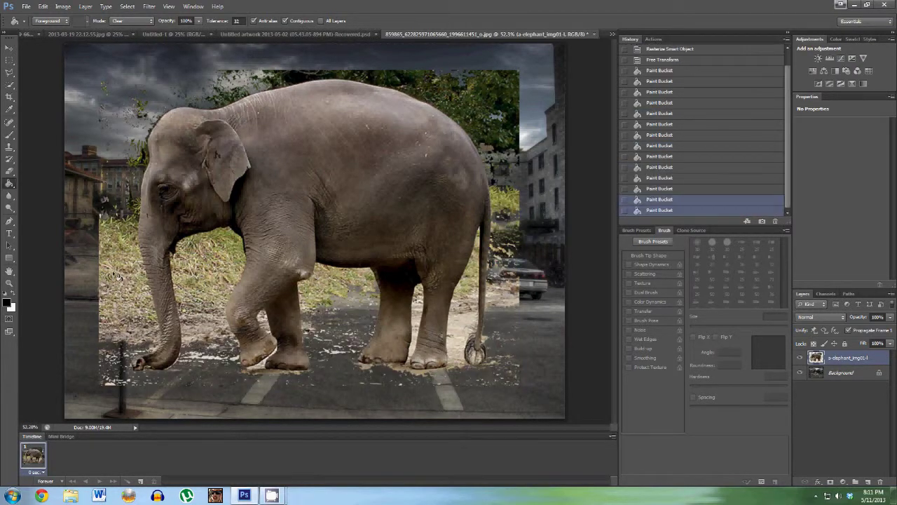
- Try to clear the grass around the trunk and raised front leg, and roll back those Paint Bucket fills
{"action": "left_click", "coordinate": [117, 252]}
{"action": "left_click", "coordinate": [118, 279]}
{"action": "left_click", "coordinate": [210, 281]}
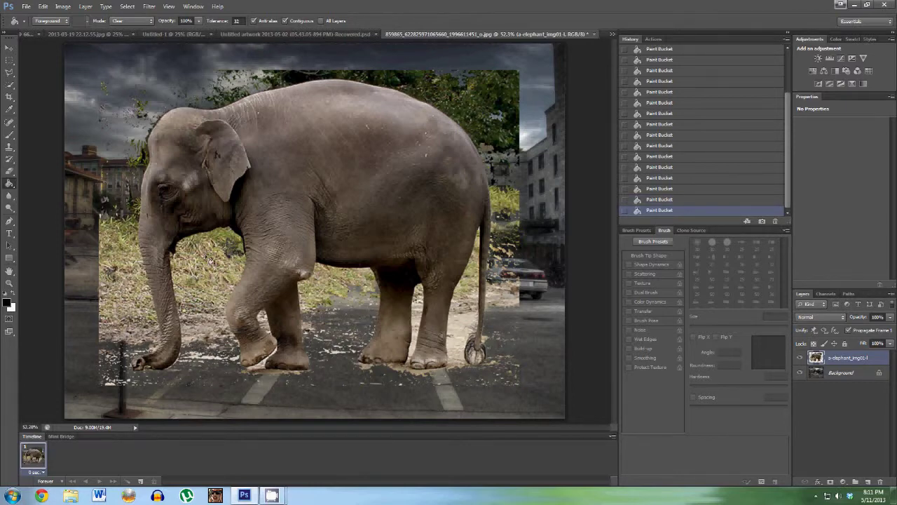
{"action": "left_click", "coordinate": [200, 283]}
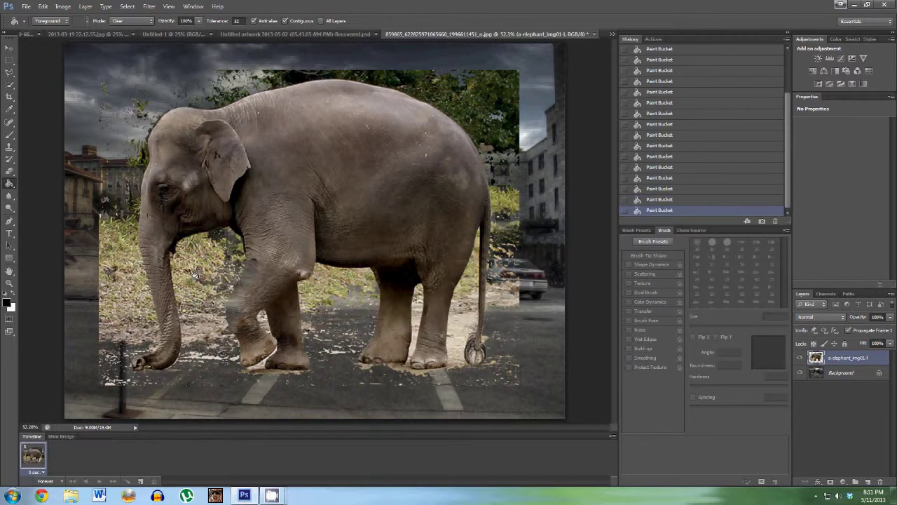
{"action": "left_click", "coordinate": [665, 189]}
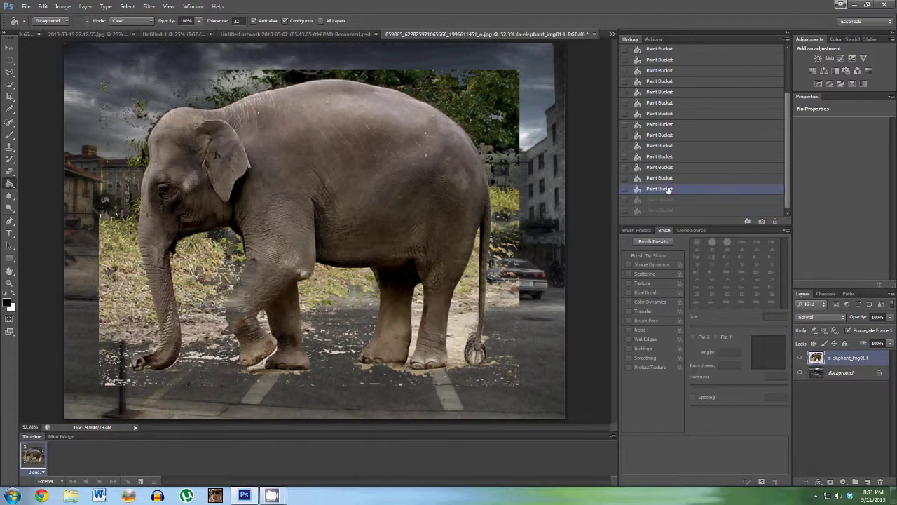
{"action": "left_click", "coordinate": [664, 158]}
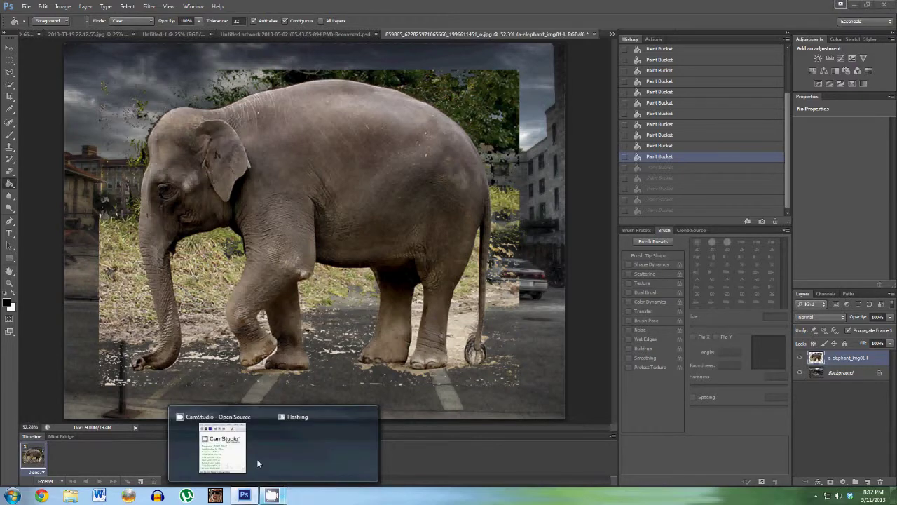
{"action": "left_click", "coordinate": [224, 448]}
{"action": "left_click", "coordinate": [203, 144]}
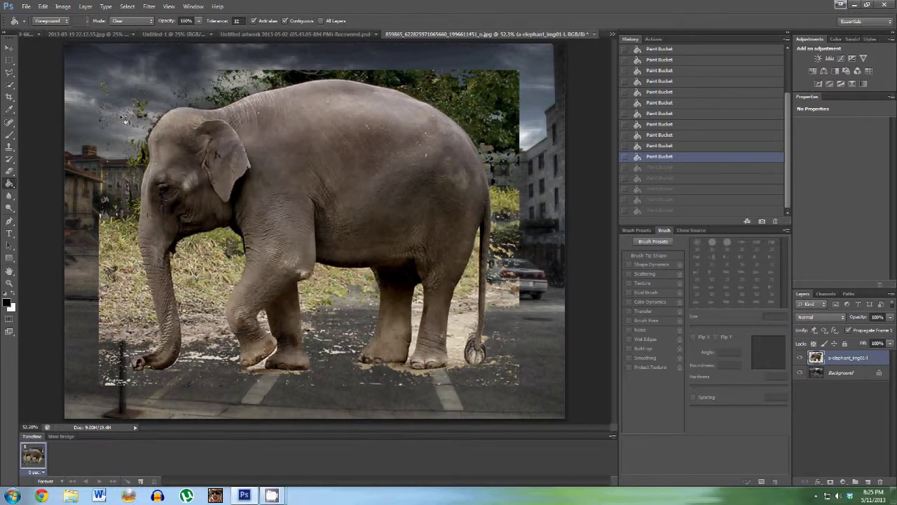
- Select the whole elephant, including its trunk, legs and feet, with the Quick Selection tool
{"action": "left_click", "coordinate": [10, 84]}
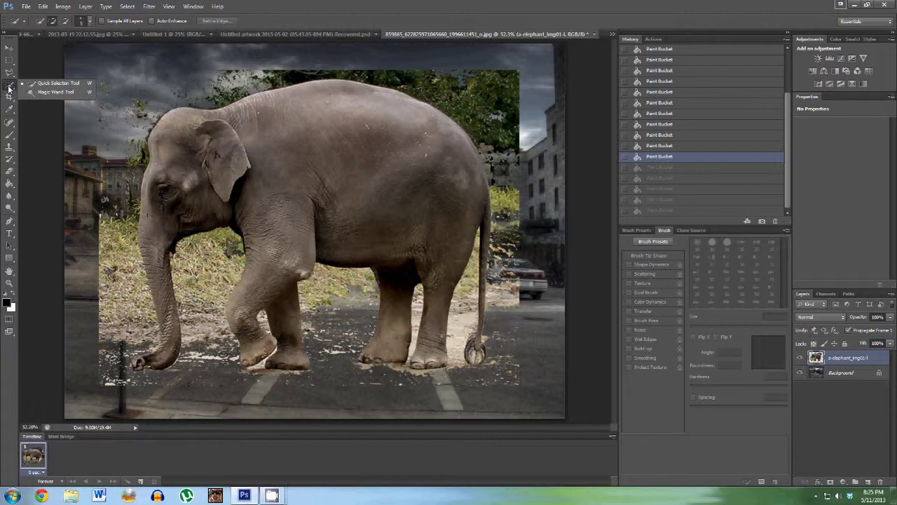
{"action": "left_click", "coordinate": [50, 85]}
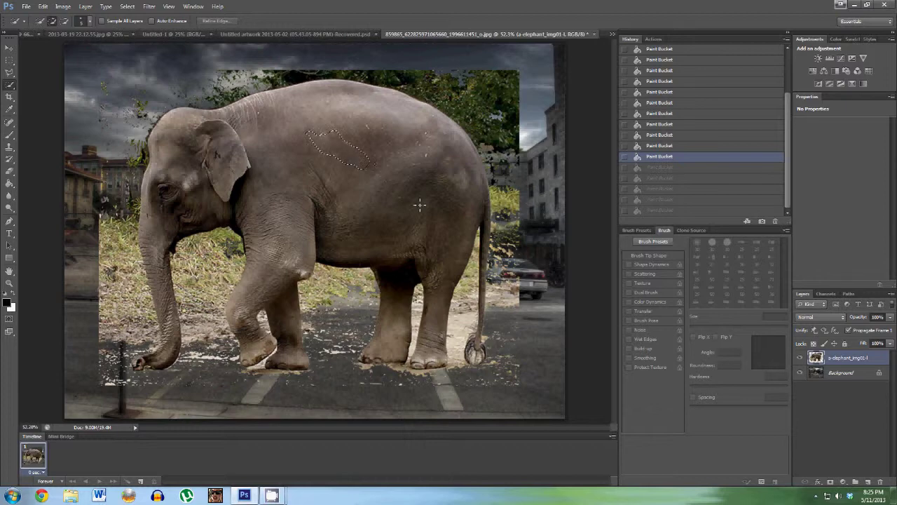
{"action": "mouse_move", "coordinate": [437, 240]}
{"action": "left_mouse_down"}
{"action": "mouse_move", "coordinate": [412, 174]}
{"action": "mouse_move", "coordinate": [284, 173]}
{"action": "mouse_move", "coordinate": [190, 197]}
{"action": "mouse_move", "coordinate": [170, 208]}
{"action": "mouse_move", "coordinate": [170, 316]}
{"action": "mouse_move", "coordinate": [157, 360]}
{"action": "mouse_move", "coordinate": [154, 350]}
{"action": "left_mouse_up"}
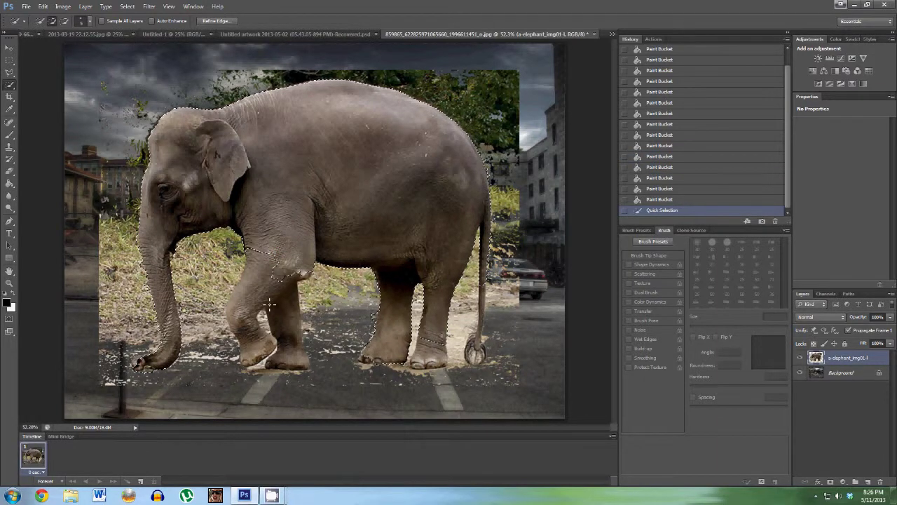
{"action": "mouse_move", "coordinate": [261, 317]}
{"action": "left_mouse_down"}
{"action": "mouse_move", "coordinate": [272, 359]}
{"action": "mouse_move", "coordinate": [306, 334]}
{"action": "left_mouse_up"}
{"action": "left_click_drag", "start_coordinate": [436, 329], "coordinate": [433, 357]}
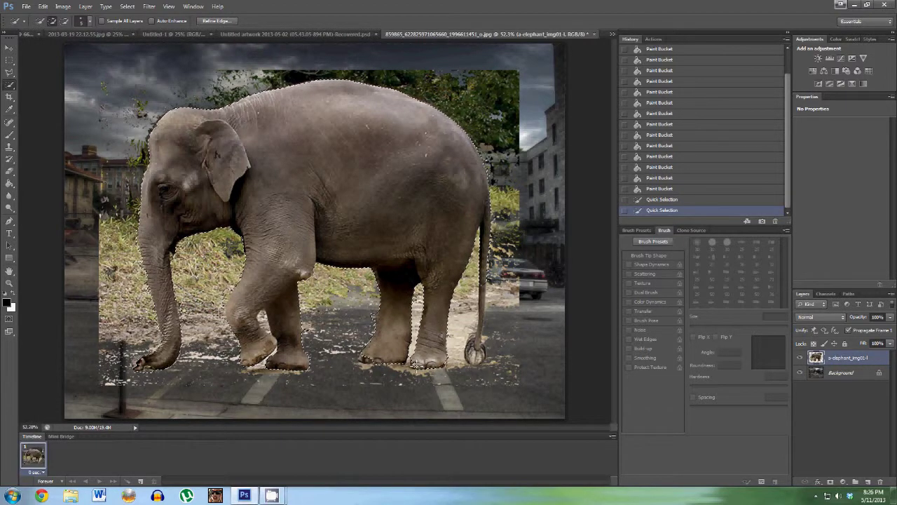
- Refine the elephant selection around the hind foot, the tail tip and the upper edge of the back
{"action": "left_click", "coordinate": [417, 363]}
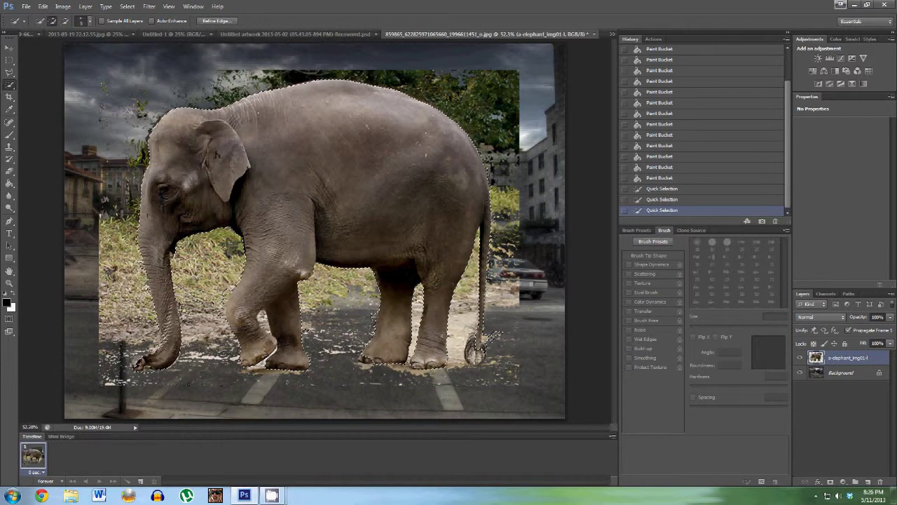
{"action": "left_click", "coordinate": [474, 330]}
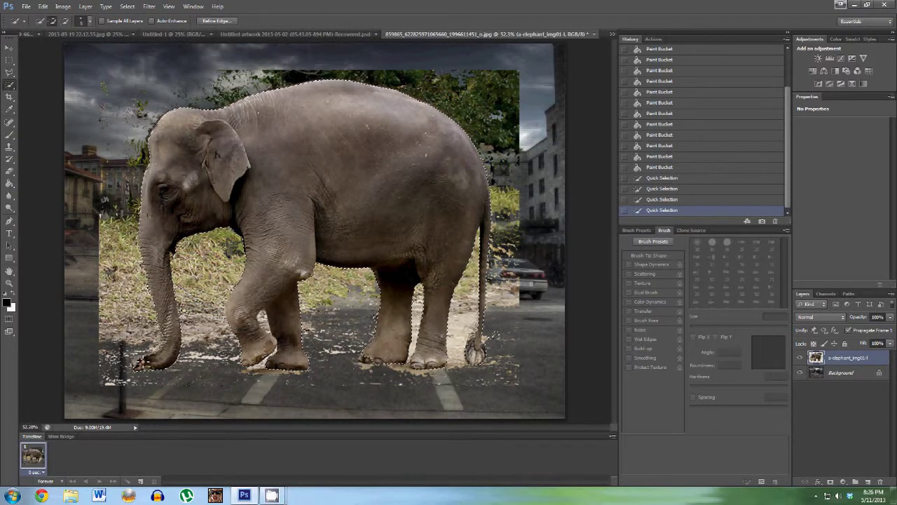
{"action": "left_click", "coordinate": [252, 95]}
{"action": "left_click", "coordinate": [416, 363]}
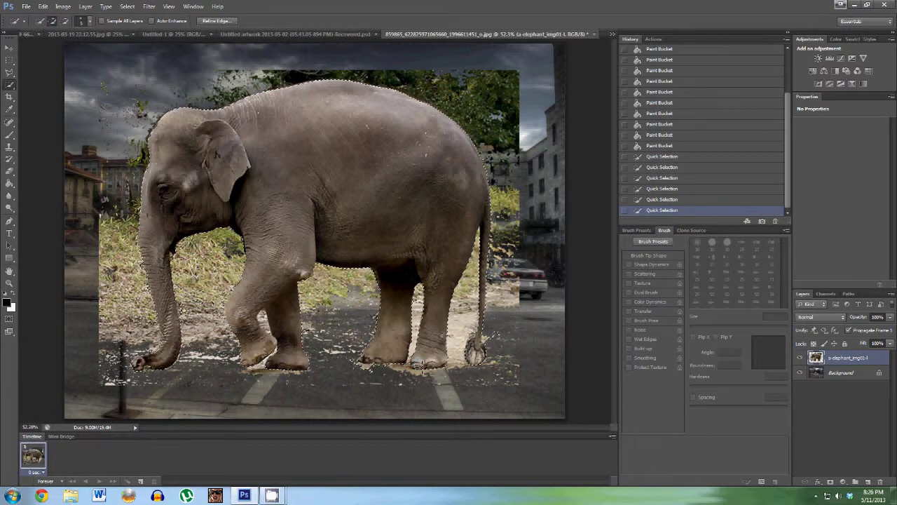
- Copy the selected elephant onto a new layer
{"action": "left_click", "coordinate": [8, 62]}
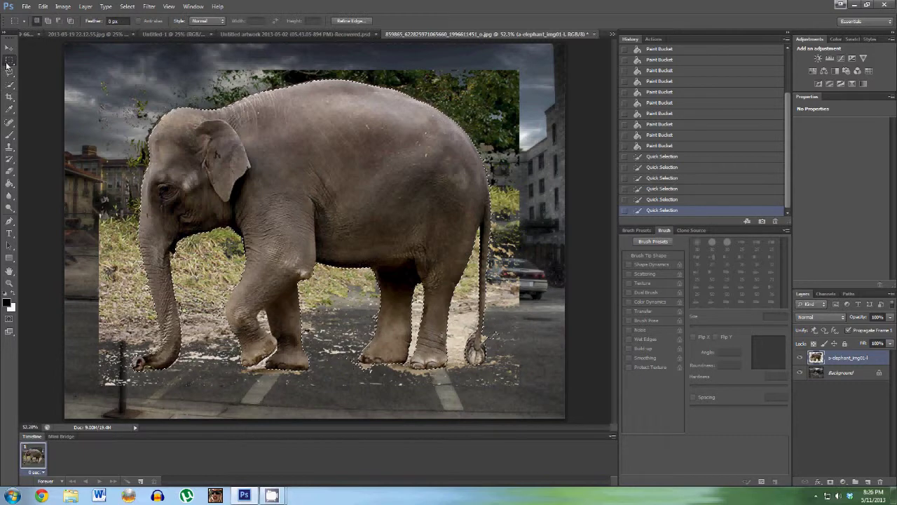
{"action": "right_click", "coordinate": [304, 138]}
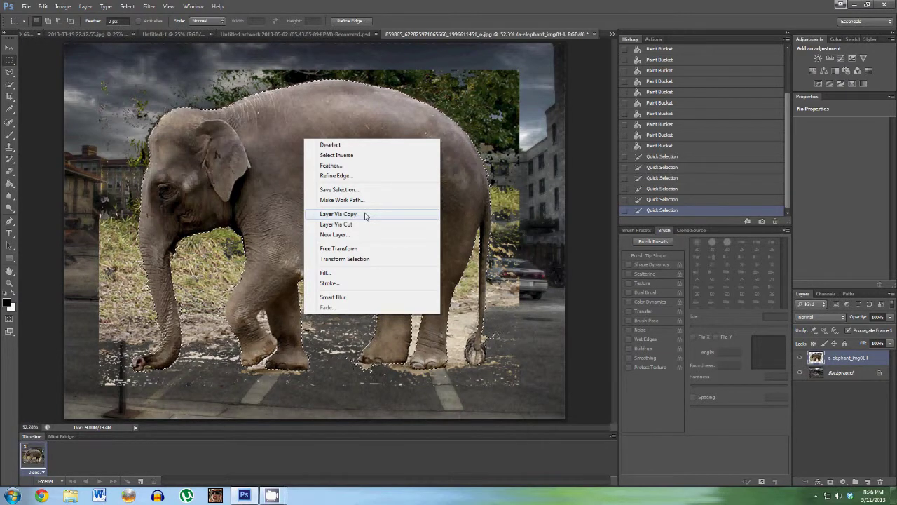
{"action": "left_click", "coordinate": [365, 214]}
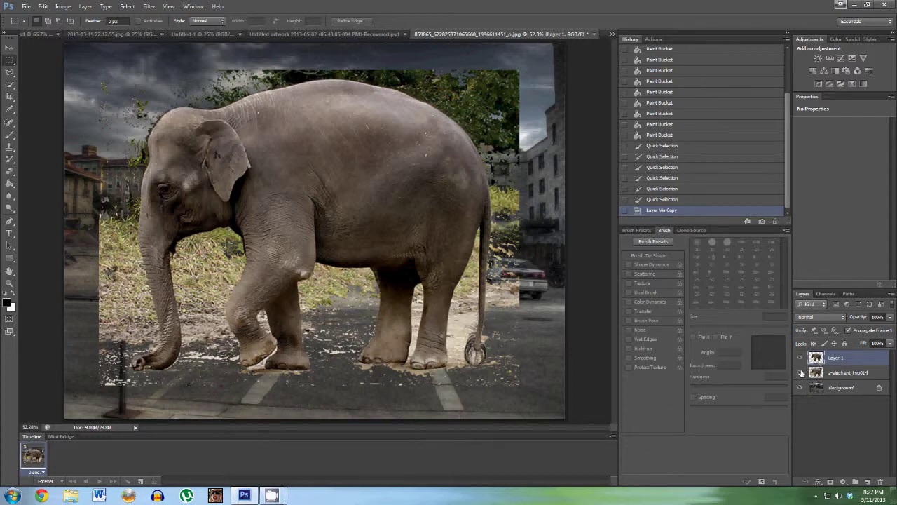
- Hide the original elephant layer and set up the Eraser with a soft 41 px brush for the cut-out
{"action": "left_click", "coordinate": [800, 373]}
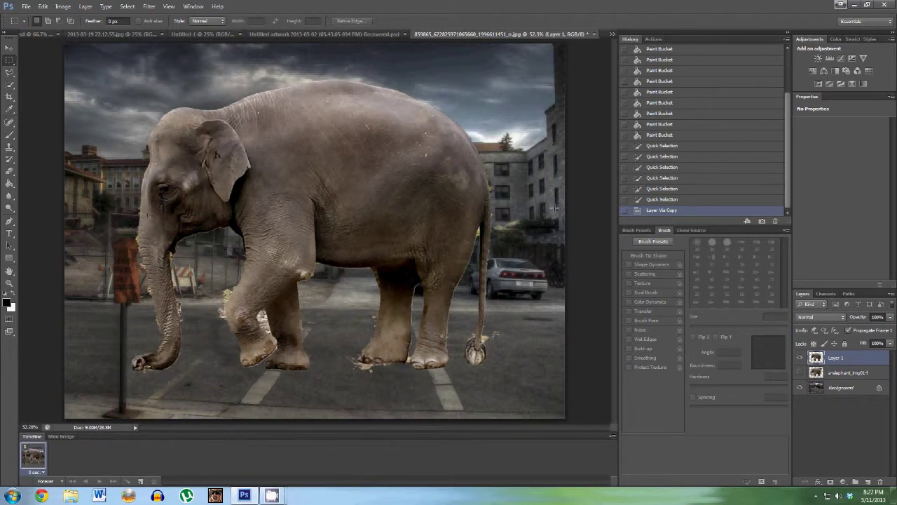
{"action": "left_click", "coordinate": [9, 283]}
{"action": "left_click_drag", "start_coordinate": [169, 302], "coordinate": [168, 302]}
{"action": "left_click", "coordinate": [11, 170]}
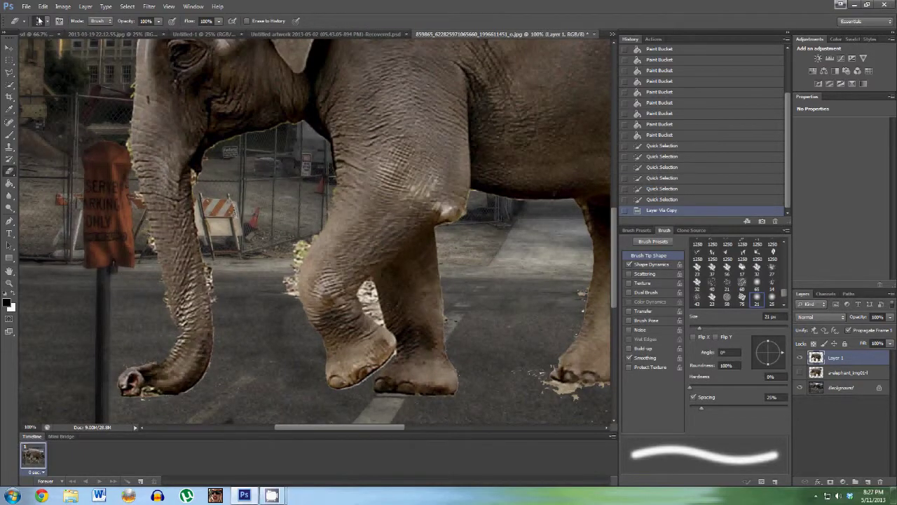
{"action": "left_click", "coordinate": [42, 22]}
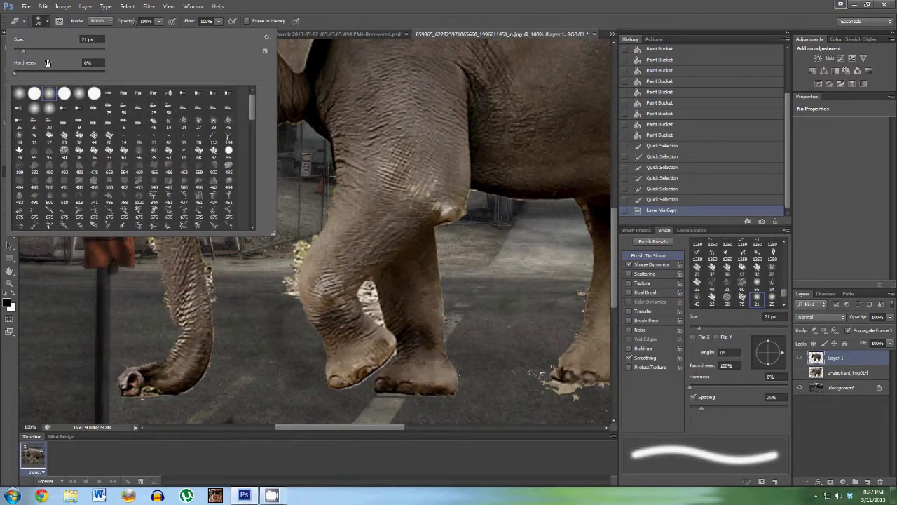
{"action": "left_click", "coordinate": [366, 5]}
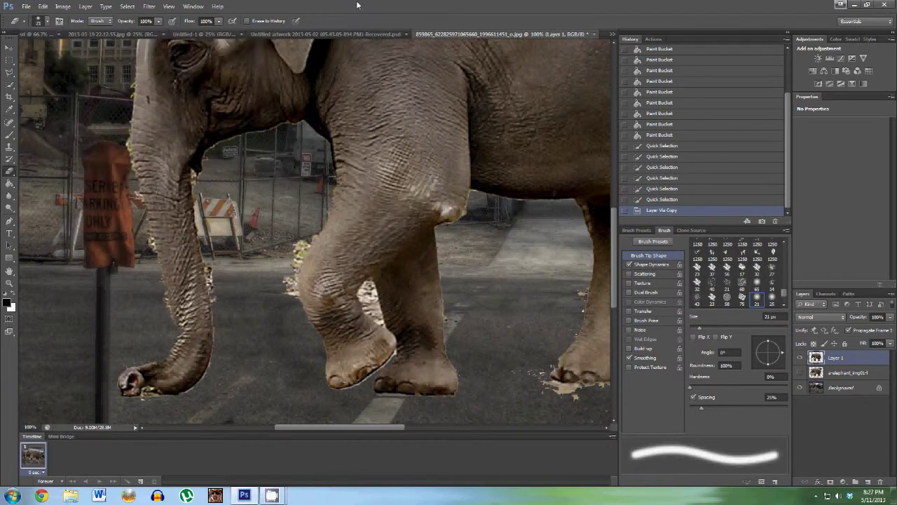
{"action": "left_click", "coordinate": [42, 21]}
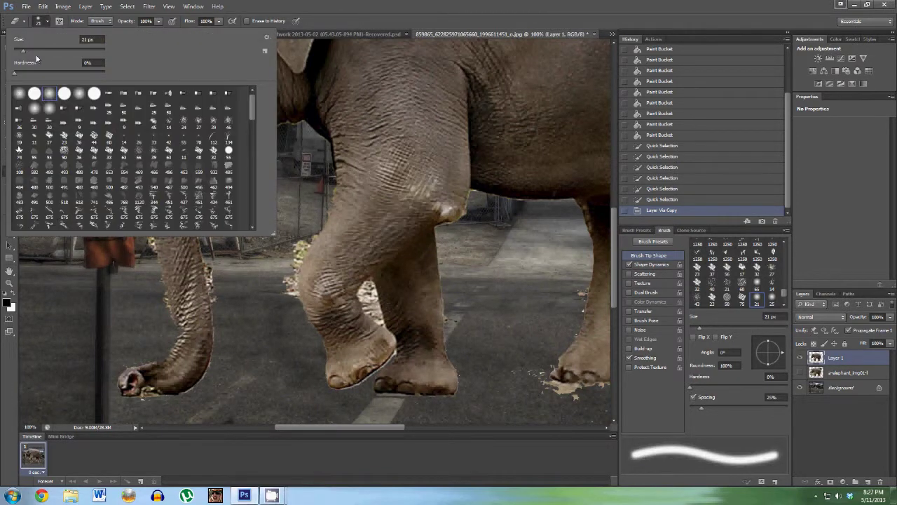
{"action": "type", "text": "41"}
{"action": "key", "text": "Return"}
- Erase the leftover grass and ground around the trunk, the raised front knee and the gap between the front legs
{"action": "left_click_drag", "start_coordinate": [299, 247], "coordinate": [289, 300]}
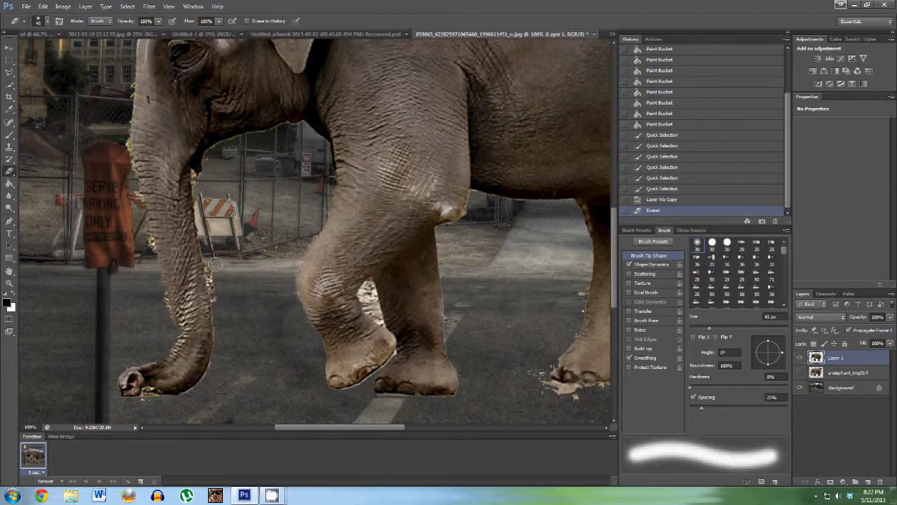
{"action": "left_click_drag", "start_coordinate": [217, 287], "coordinate": [216, 267]}
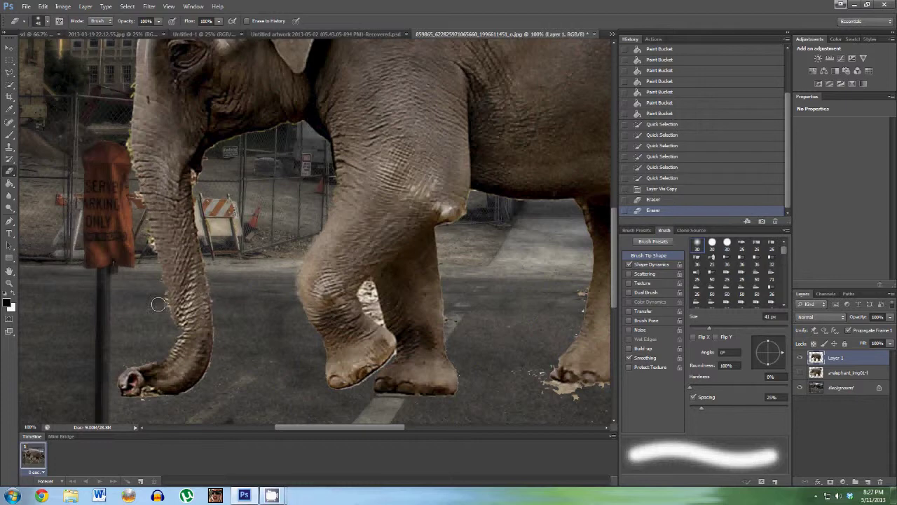
{"action": "mouse_move", "coordinate": [132, 191]}
{"action": "left_mouse_down"}
{"action": "mouse_move", "coordinate": [148, 248]}
{"action": "mouse_move", "coordinate": [144, 269]}
{"action": "left_mouse_up"}
{"action": "left_click", "coordinate": [149, 403]}
{"action": "left_click_drag", "start_coordinate": [217, 296], "coordinate": [210, 261]}
{"action": "left_click_drag", "start_coordinate": [200, 184], "coordinate": [197, 173]}
{"action": "left_click_drag", "start_coordinate": [126, 144], "coordinate": [133, 188]}
{"action": "left_click_drag", "start_coordinate": [125, 96], "coordinate": [125, 77]}
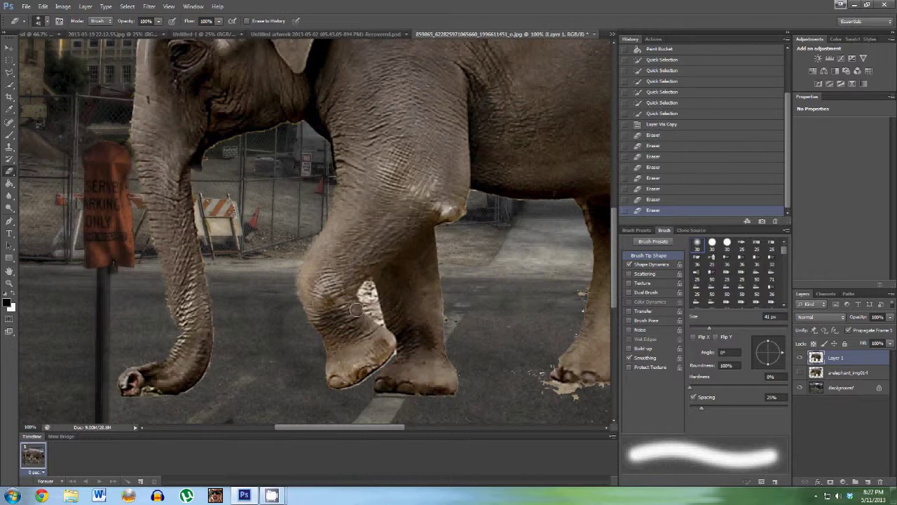
{"action": "mouse_move", "coordinate": [365, 295]}
{"action": "left_mouse_down"}
{"action": "mouse_move", "coordinate": [368, 287]}
{"action": "mouse_move", "coordinate": [379, 323]}
{"action": "left_mouse_up"}
- Erase the leftover foliage along the elephant's rump and the outer edge of the tail
{"action": "scroll", "coordinate": [419, 315], "scroll_direction": "up", "scroll_amount": 10}
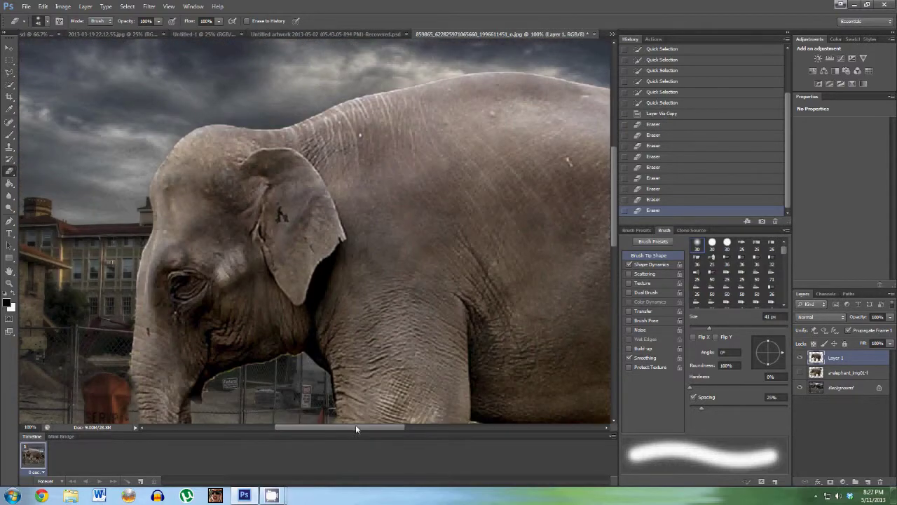
{"action": "left_click_drag", "start_coordinate": [355, 429], "coordinate": [458, 429]}
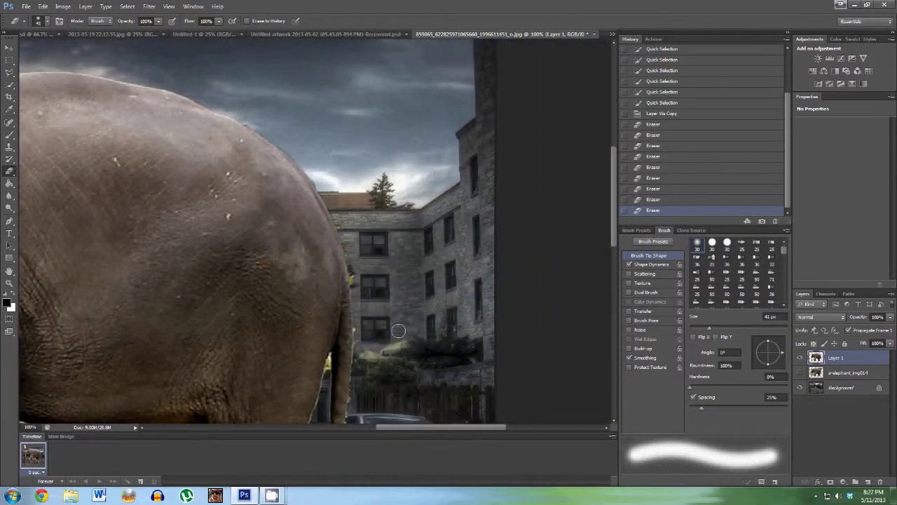
{"action": "scroll", "coordinate": [350, 182], "scroll_direction": "down", "scroll_amount": 3}
{"action": "left_click_drag", "start_coordinate": [350, 174], "coordinate": [347, 150]}
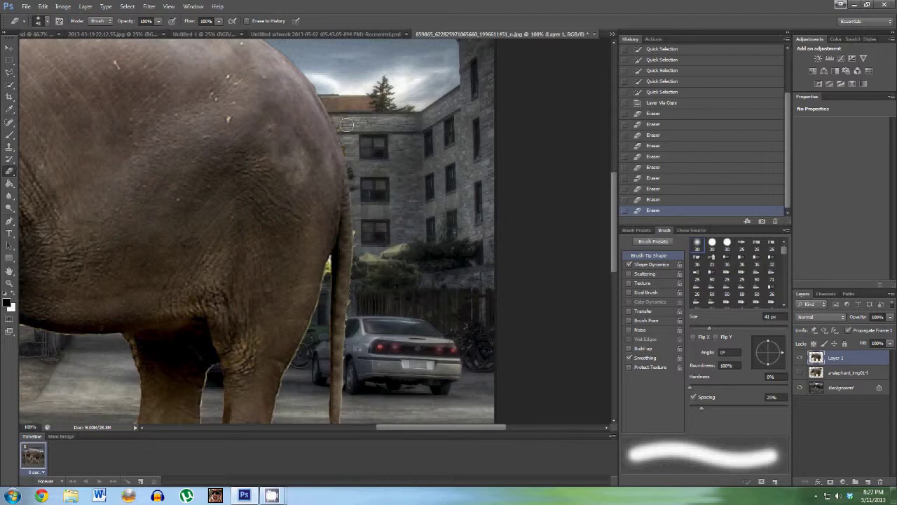
{"action": "scroll", "coordinate": [344, 161], "scroll_direction": "down", "scroll_amount": 4}
{"action": "scroll", "coordinate": [360, 311], "scroll_direction": "down", "scroll_amount": 2}
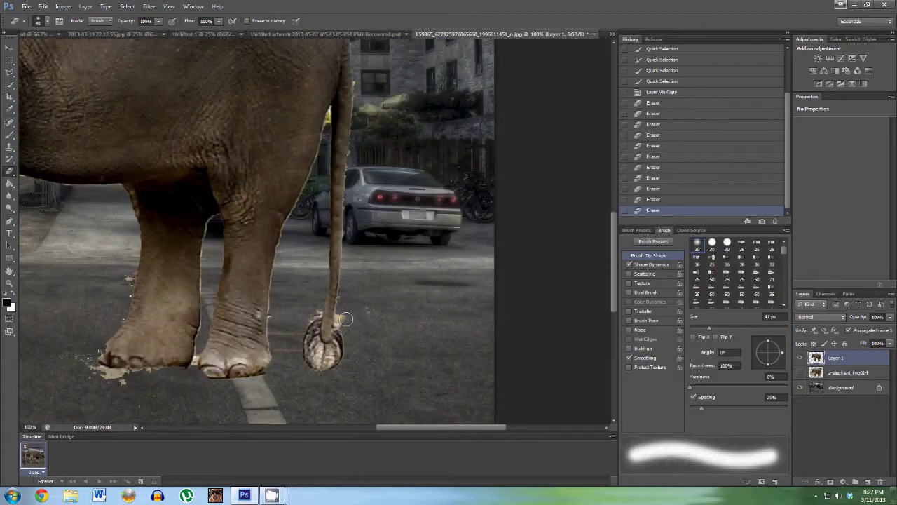
{"action": "scroll", "coordinate": [389, 316], "scroll_direction": "up", "scroll_amount": 8}
{"action": "scroll", "coordinate": [388, 316], "scroll_direction": "down", "scroll_amount": 8}
- Erase the stray ground fragments around the rear foot, the back of the hind leg and the tail tuft
{"action": "left_click_drag", "start_coordinate": [116, 381], "coordinate": [77, 362]}
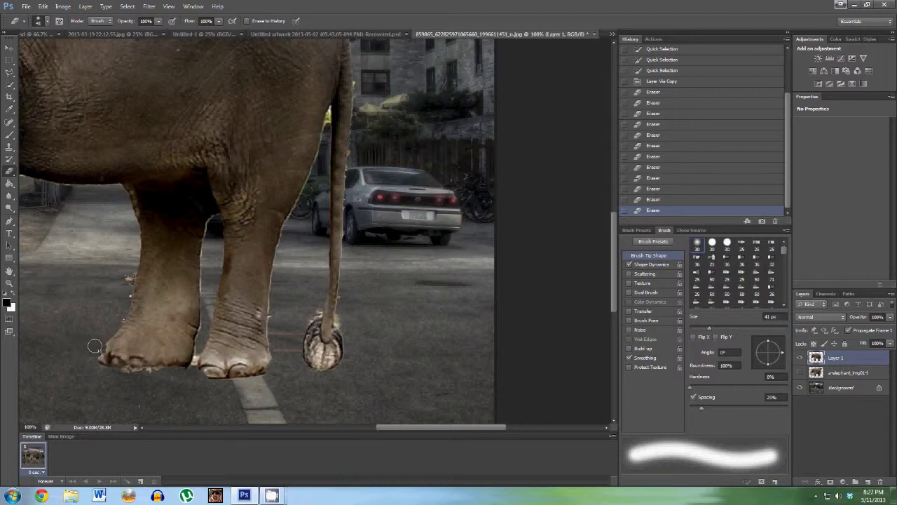
{"action": "left_click_drag", "start_coordinate": [127, 270], "coordinate": [127, 312]}
{"action": "mouse_move", "coordinate": [305, 324]}
{"action": "left_mouse_down"}
{"action": "mouse_move", "coordinate": [311, 302]}
{"action": "mouse_move", "coordinate": [280, 284]}
{"action": "mouse_move", "coordinate": [340, 284]}
{"action": "left_mouse_up"}
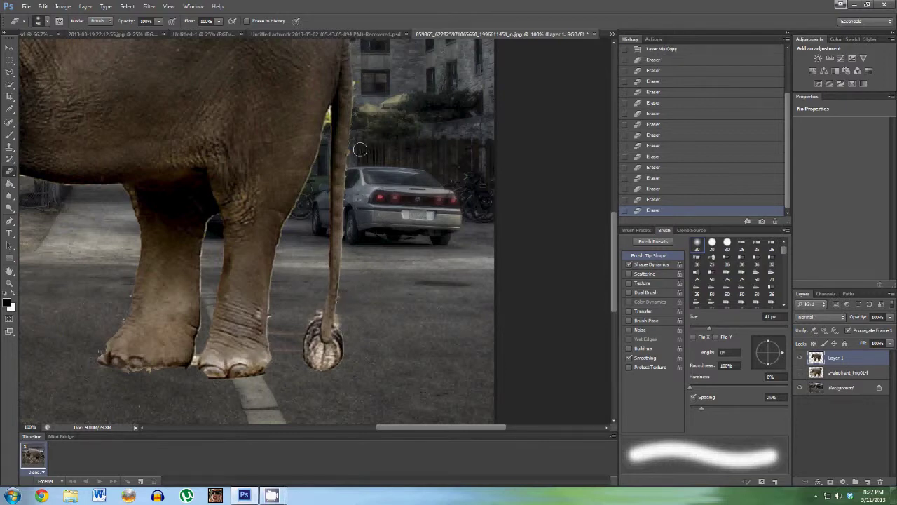
- Erase the leftover grass along the tail and between the tail and the hind leg, and show the whole image
{"action": "scroll", "coordinate": [356, 175], "scroll_direction": "up", "scroll_amount": 3}
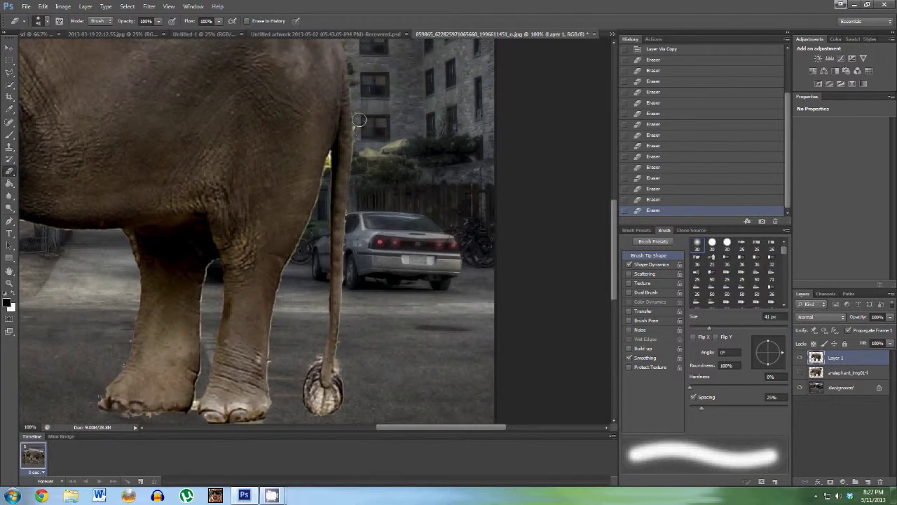
{"action": "scroll", "coordinate": [260, 235], "scroll_direction": "up", "scroll_amount": 2}
{"action": "left_click_drag", "start_coordinate": [311, 250], "coordinate": [327, 210]}
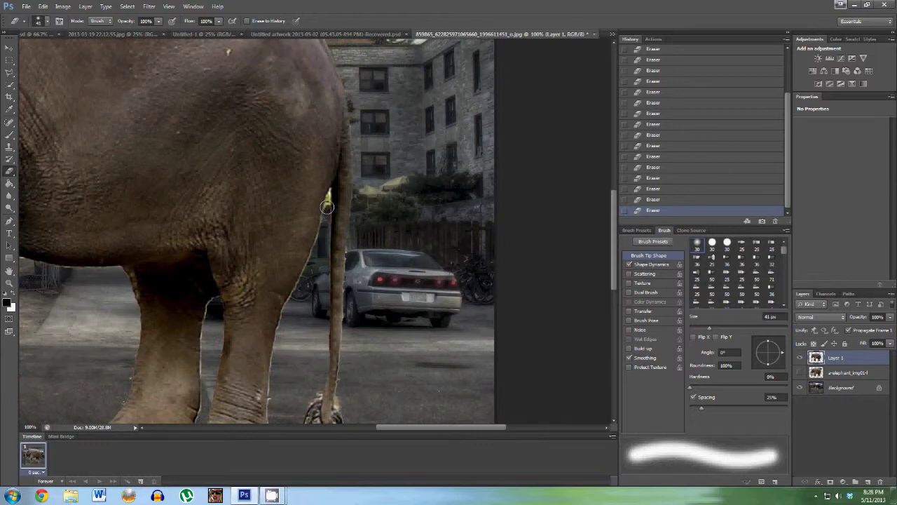
{"action": "scroll", "coordinate": [276, 231], "scroll_direction": "up", "scroll_amount": 4}
{"action": "left_click", "coordinate": [9, 283]}
{"action": "right_click", "coordinate": [121, 261]}
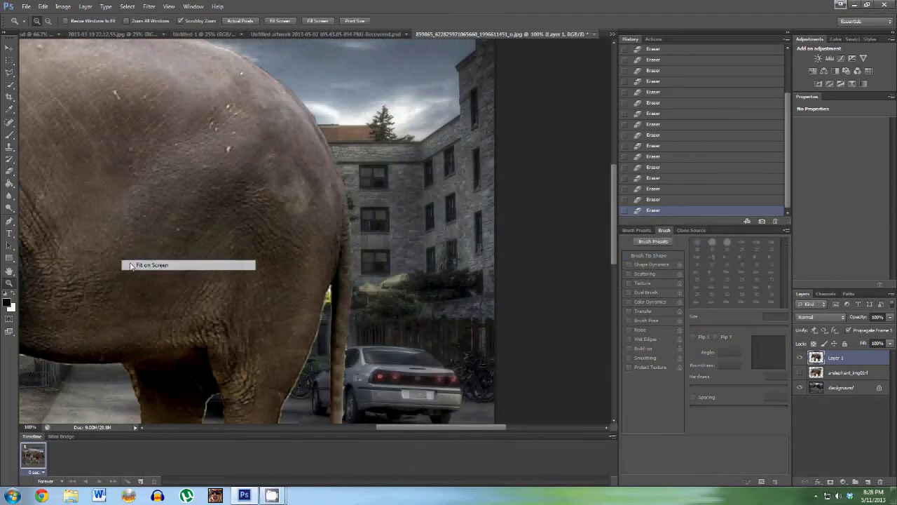
{"action": "left_click", "coordinate": [140, 265]}
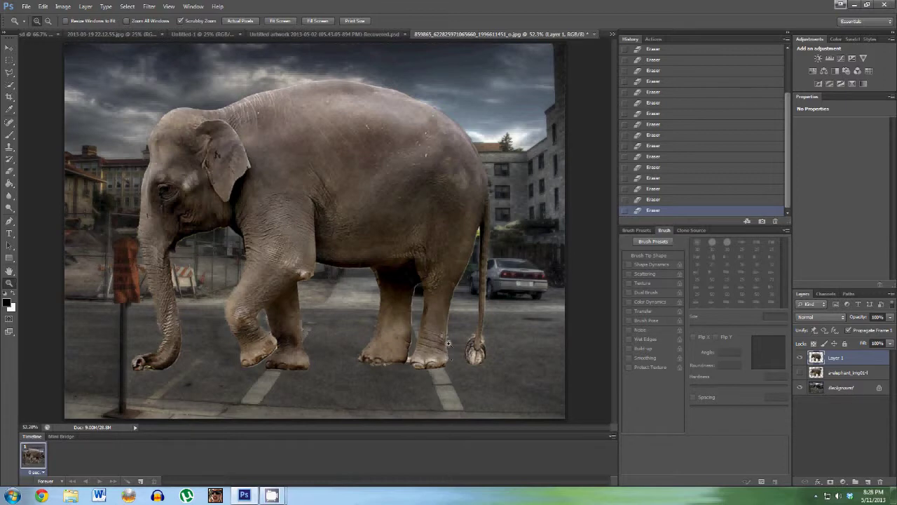
- Erase the light fringe along the inner edges of the hind legs, and return to the full image view
{"action": "left_click_drag", "start_coordinate": [467, 314], "coordinate": [467, 314]}
{"action": "key", "text": "e"}
{"action": "scroll", "coordinate": [326, 318], "scroll_direction": "down", "scroll_amount": 1}
{"action": "scroll", "coordinate": [326, 318], "scroll_direction": "down", "scroll_amount": 2}
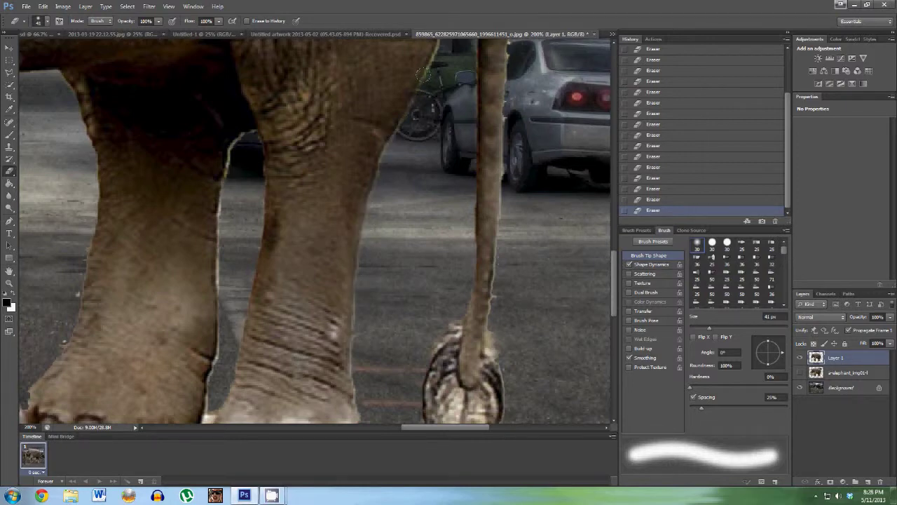
{"action": "scroll", "coordinate": [422, 75], "scroll_direction": "up", "scroll_amount": 2}
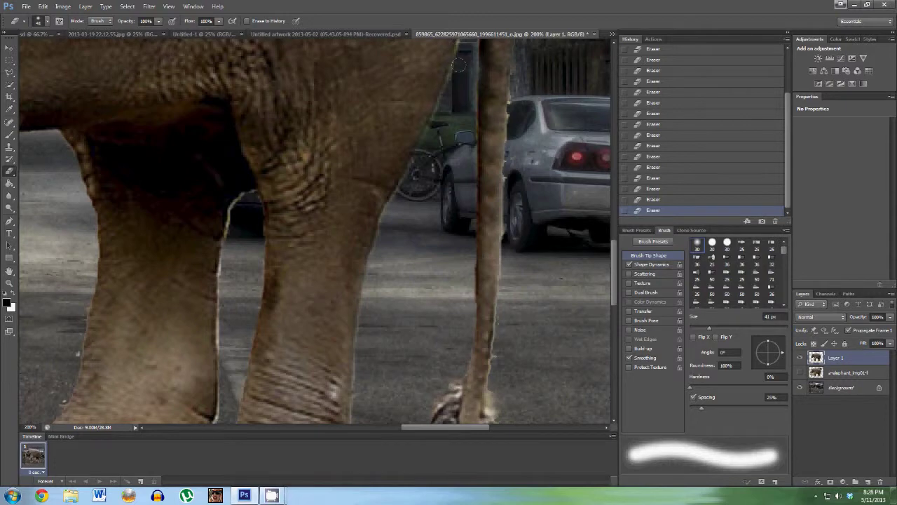
{"action": "scroll", "coordinate": [452, 67], "scroll_direction": "up", "scroll_amount": 3}
{"action": "scroll", "coordinate": [241, 189], "scroll_direction": "down", "scroll_amount": 1}
{"action": "scroll", "coordinate": [240, 189], "scroll_direction": "down", "scroll_amount": 1}
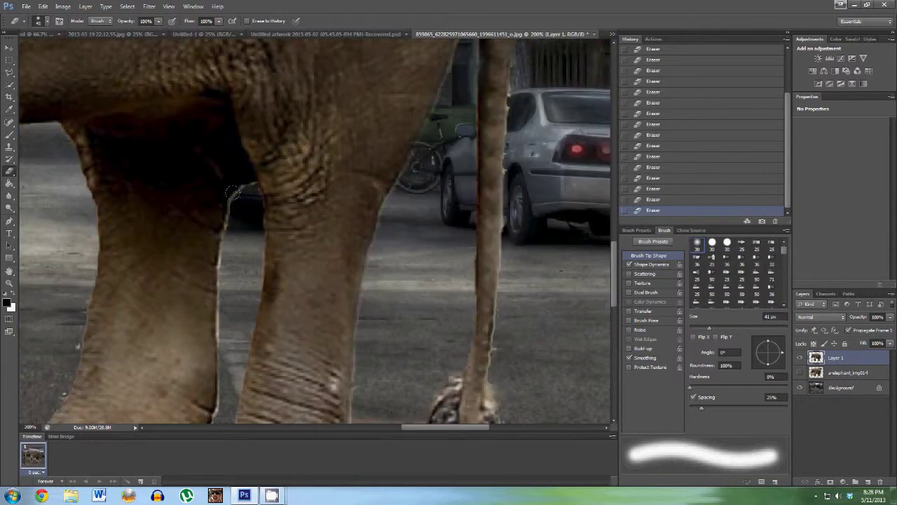
{"action": "scroll", "coordinate": [216, 323], "scroll_direction": "down", "scroll_amount": 2}
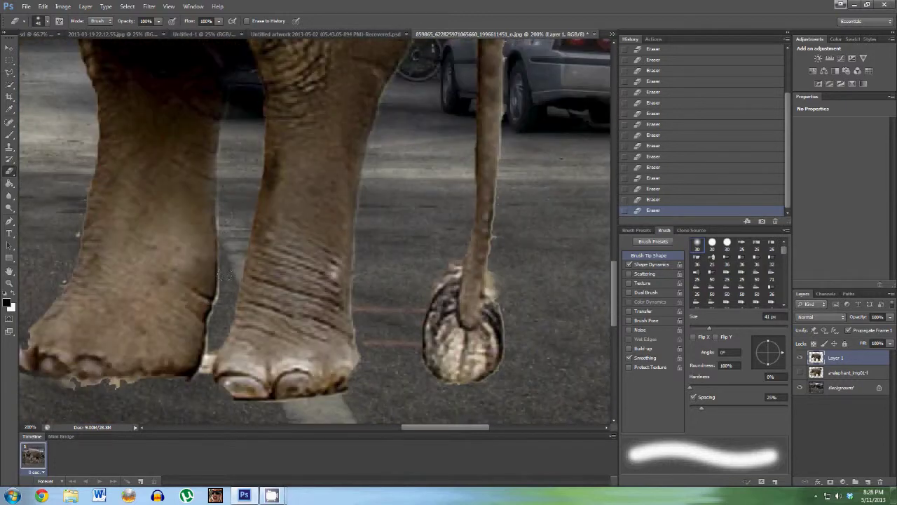
{"action": "left_click", "coordinate": [10, 282]}
{"action": "right_click", "coordinate": [190, 197]}
{"action": "left_click", "coordinate": [217, 225]}
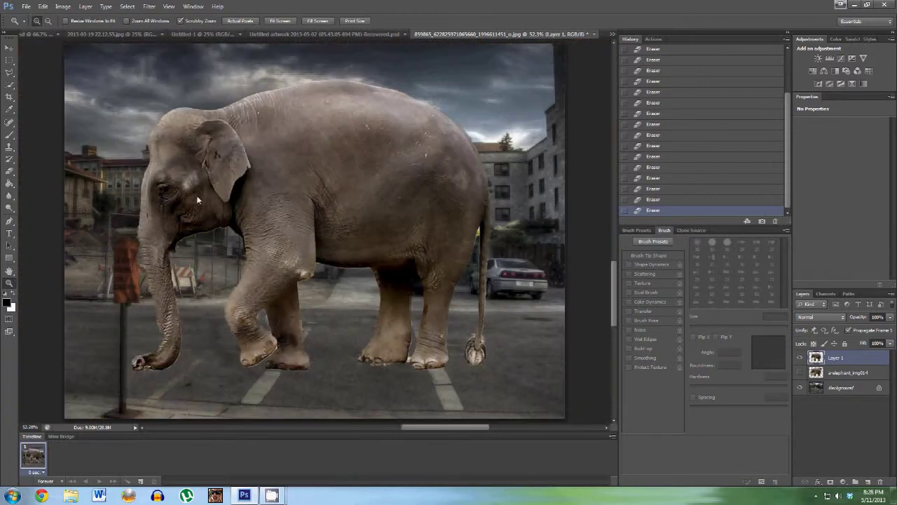
{"action": "left_click", "coordinate": [169, 301]}
{"action": "scroll", "coordinate": [228, 285], "scroll_direction": "up", "scroll_amount": 1}
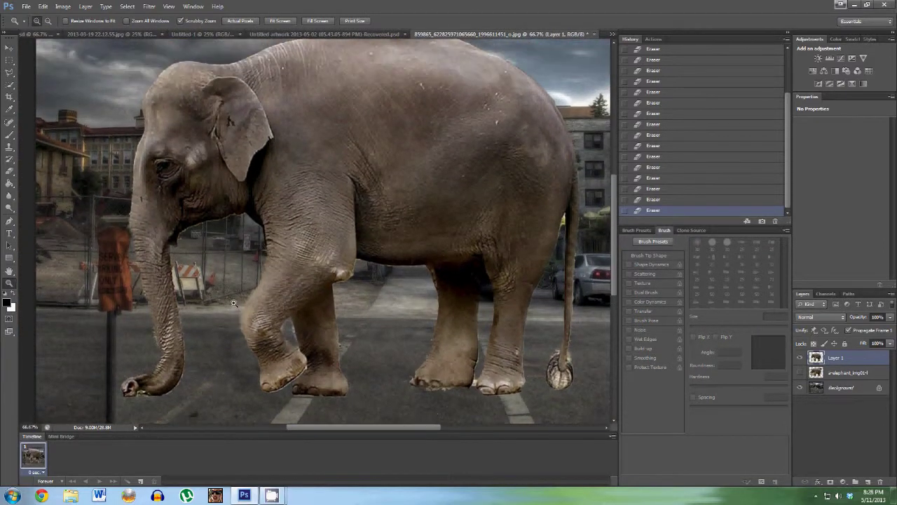
{"action": "right_click", "coordinate": [208, 279]}
{"action": "left_click", "coordinate": [217, 285]}
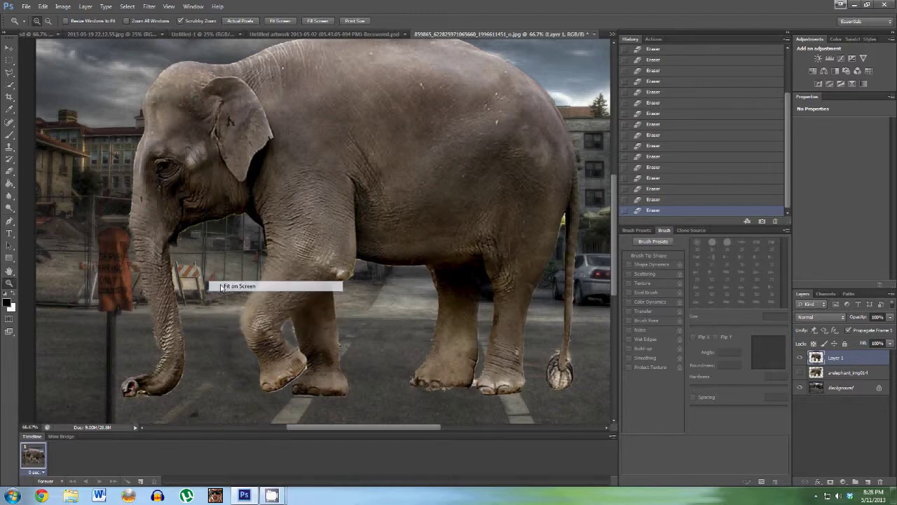
- Set up the Blur tool with a 69 px soft brush for softening the elephant's edges
{"action": "left_click", "coordinate": [110, 260]}
{"action": "left_click", "coordinate": [110, 260]}
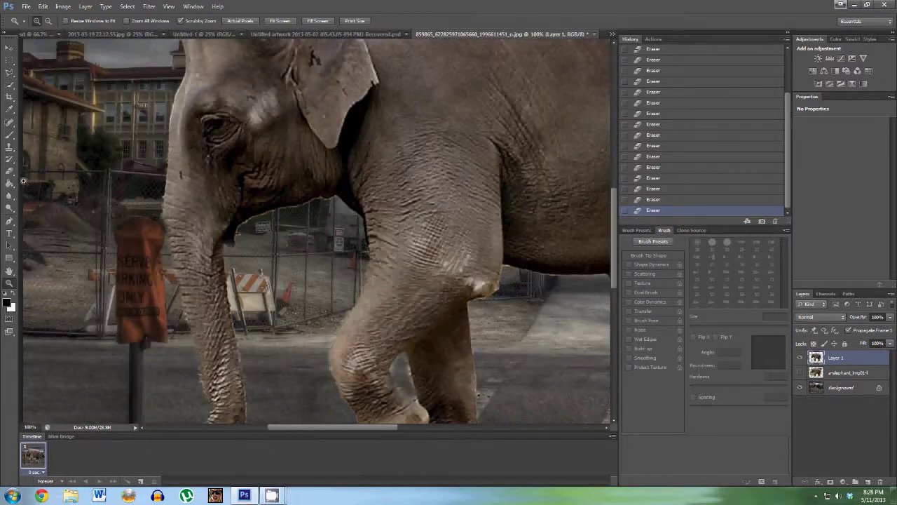
{"action": "left_click", "coordinate": [10, 183]}
{"action": "left_click", "coordinate": [9, 195]}
{"action": "left_click", "coordinate": [28, 199]}
{"action": "left_click", "coordinate": [38, 21]}
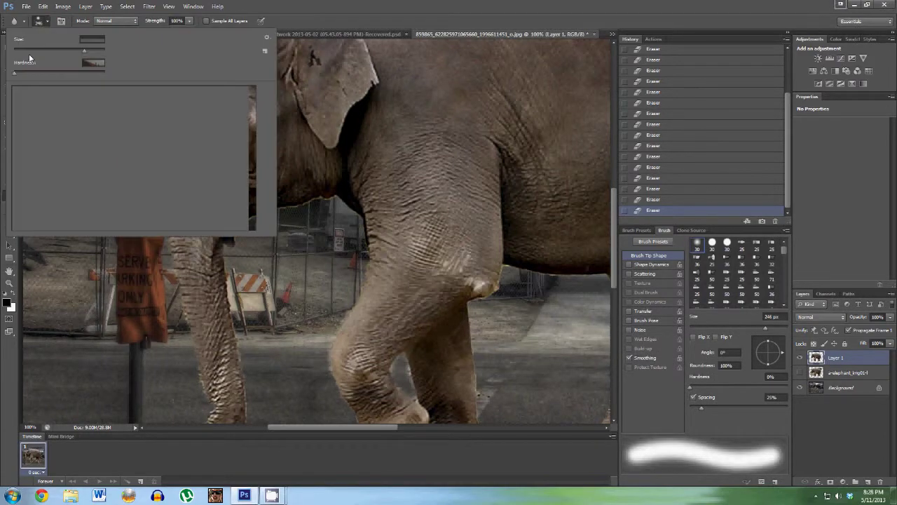
{"action": "left_click_drag", "start_coordinate": [22, 49], "coordinate": [86, 51]}
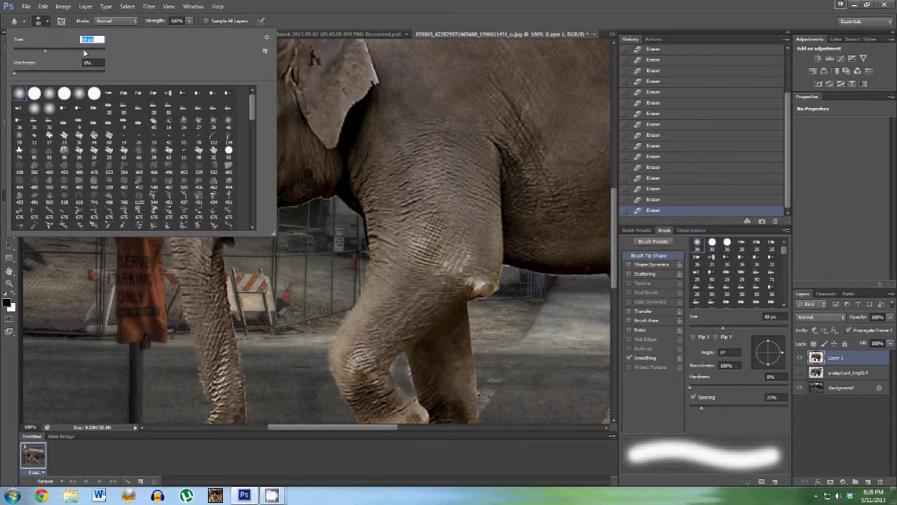
{"action": "key", "text": "Return"}
- Blur the cut-out edges along the trunk and around its curled tip
{"action": "scroll", "coordinate": [188, 257], "scroll_direction": "down", "scroll_amount": 3}
{"action": "left_click_drag", "start_coordinate": [188, 257], "coordinate": [231, 287]}
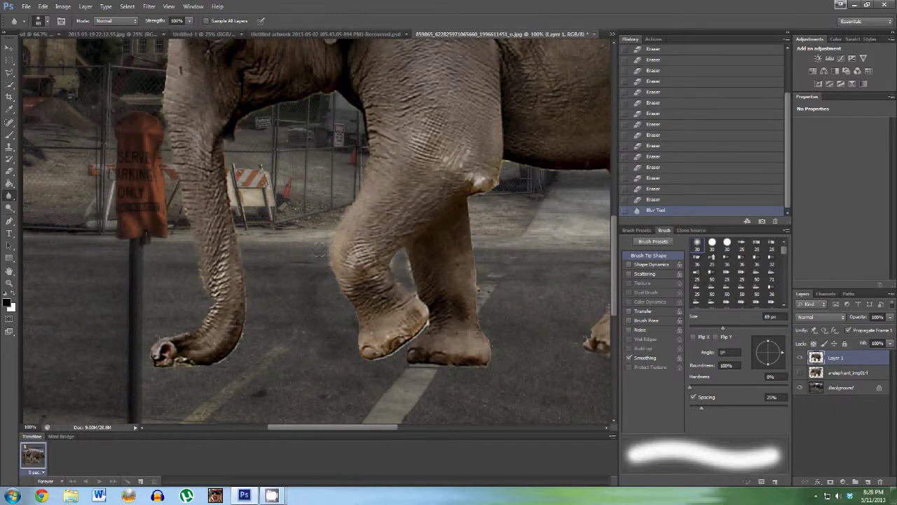
{"action": "left_click_drag", "start_coordinate": [231, 371], "coordinate": [221, 359]}
{"action": "left_click_drag", "start_coordinate": [145, 357], "coordinate": [149, 344]}
{"action": "mouse_move", "coordinate": [150, 340]}
{"action": "left_mouse_down"}
{"action": "mouse_move", "coordinate": [153, 328]}
{"action": "mouse_move", "coordinate": [238, 340]}
{"action": "left_mouse_up"}
- Blur the outline of the elephant's face, forehead and lower jaw
{"action": "scroll", "coordinate": [199, 233], "scroll_direction": "up", "scroll_amount": 3}
{"action": "left_click", "coordinate": [154, 169]}
{"action": "scroll", "coordinate": [156, 166], "scroll_direction": "up", "scroll_amount": 5}
{"action": "left_click", "coordinate": [188, 98]}
{"action": "scroll", "coordinate": [188, 100], "scroll_direction": "up", "scroll_amount": 2}
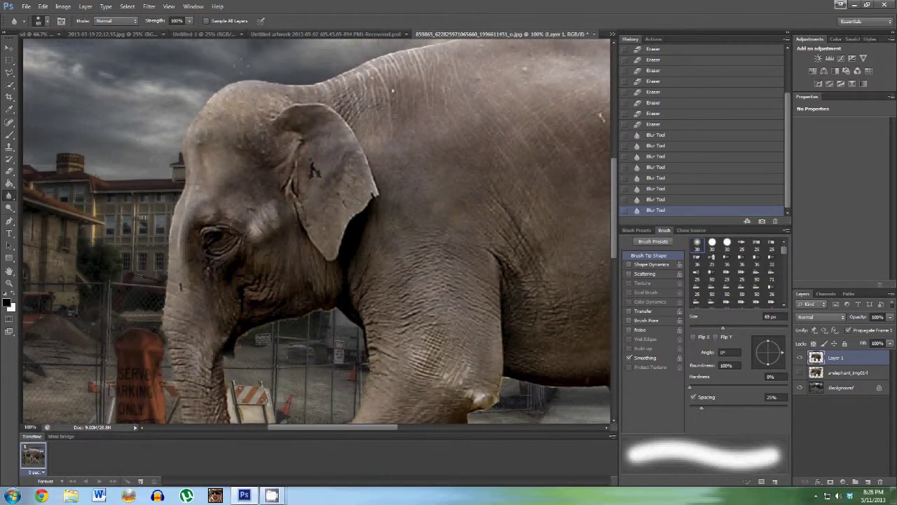
{"action": "left_click", "coordinate": [321, 386]}
{"action": "scroll", "coordinate": [321, 387], "scroll_direction": "up", "scroll_amount": 2}
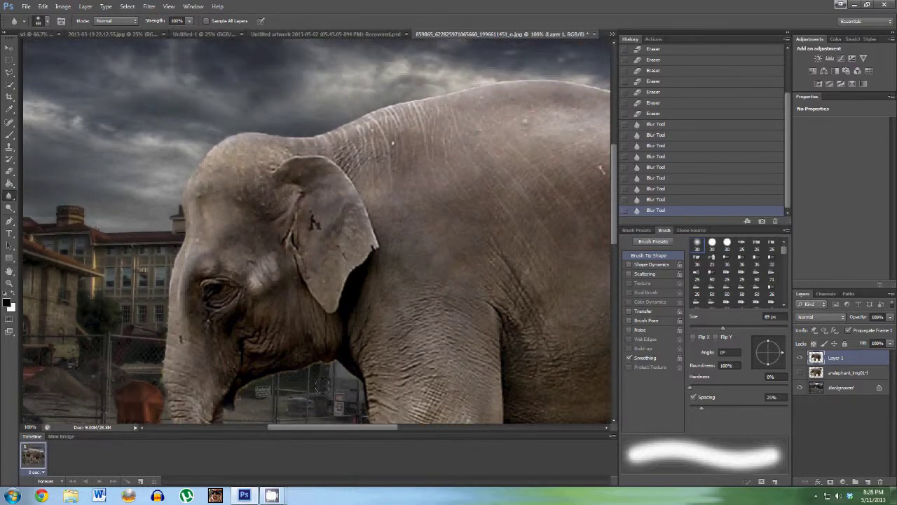
- Blur the outline of the elephant's back, rump, tail and the rear edge of the hind leg
{"action": "left_click_drag", "start_coordinate": [333, 427], "coordinate": [389, 428]}
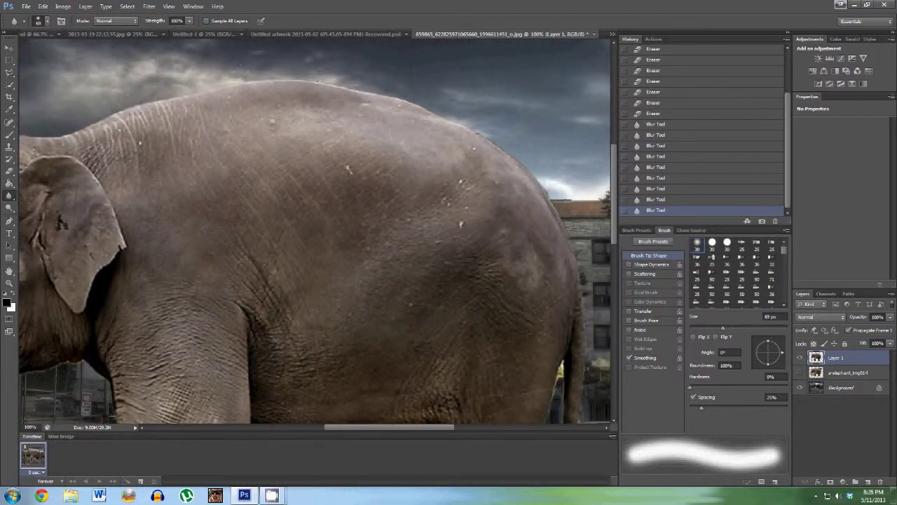
{"action": "left_click", "coordinate": [553, 189]}
{"action": "scroll", "coordinate": [561, 196], "scroll_direction": "down", "scroll_amount": 5}
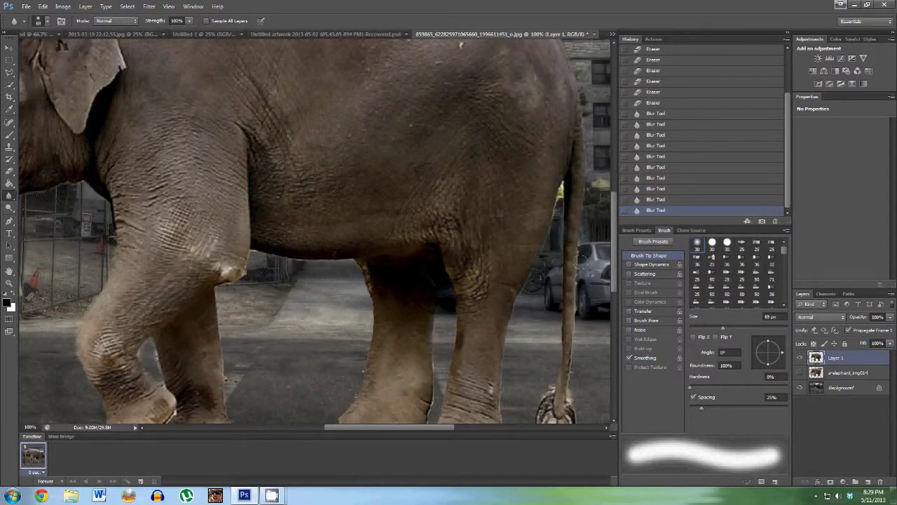
{"action": "left_click", "coordinate": [555, 382]}
{"action": "left_click", "coordinate": [554, 251]}
{"action": "scroll", "coordinate": [517, 249], "scroll_direction": "down", "scroll_amount": 2}
{"action": "scroll", "coordinate": [517, 248], "scroll_direction": "down", "scroll_amount": 1}
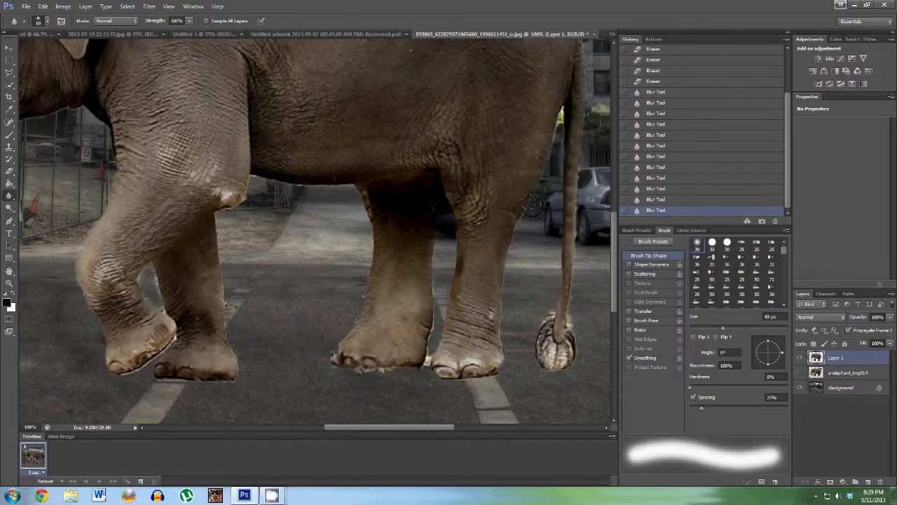
- Blur the edges around the hind feet and the standing front foot
{"action": "left_click", "coordinate": [503, 348]}
{"action": "left_click", "coordinate": [424, 351]}
{"action": "left_click", "coordinate": [426, 342]}
{"action": "left_click", "coordinate": [324, 354]}
{"action": "left_click", "coordinate": [156, 356]}
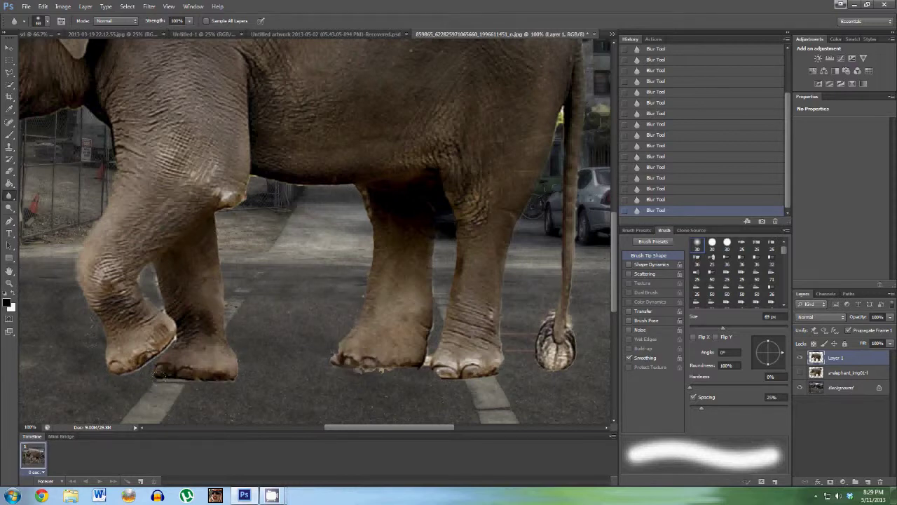
- Enlarge the Blur tool brush to 131 px and blur around the trunk tip and the raised front foot
{"action": "left_click", "coordinate": [9, 282]}
{"action": "key", "text": "ctrl+0"}
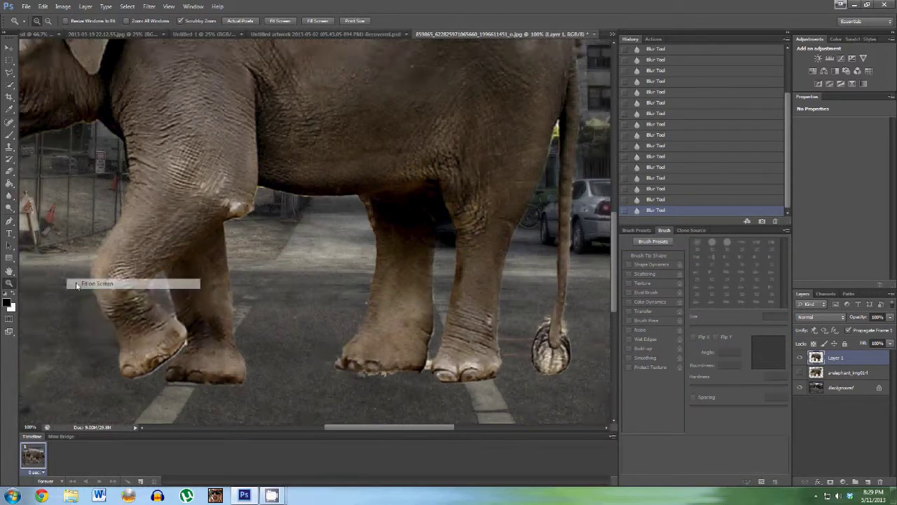
{"action": "left_click", "coordinate": [9, 195]}
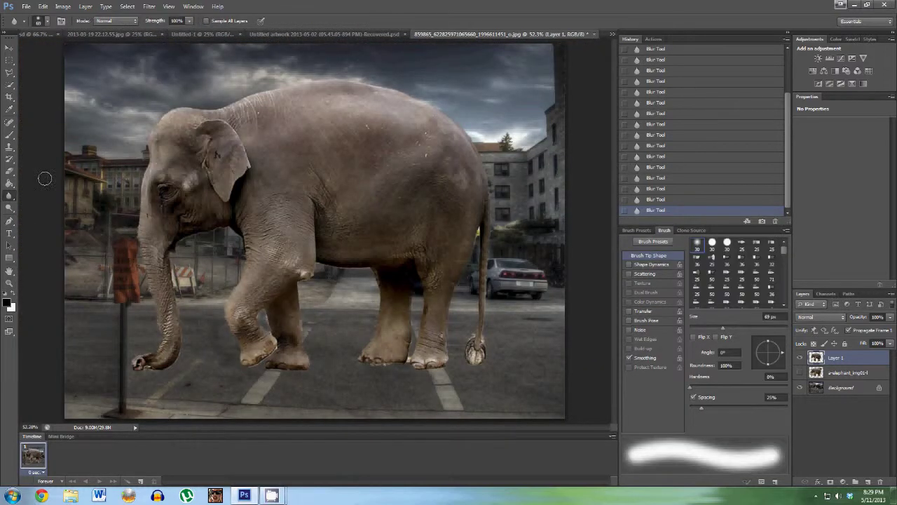
{"action": "right_click", "coordinate": [50, 47]}
{"action": "left_click_drag", "start_coordinate": [54, 47], "coordinate": [62, 47]}
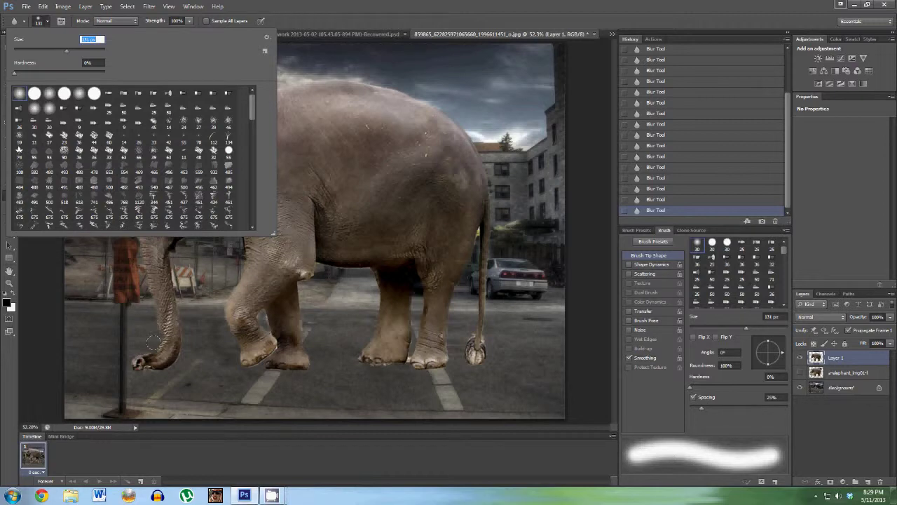
{"action": "left_click", "coordinate": [137, 363]}
{"action": "left_click_drag", "start_coordinate": [175, 347], "coordinate": [182, 356]}
{"action": "left_click_drag", "start_coordinate": [253, 354], "coordinate": [266, 347]}
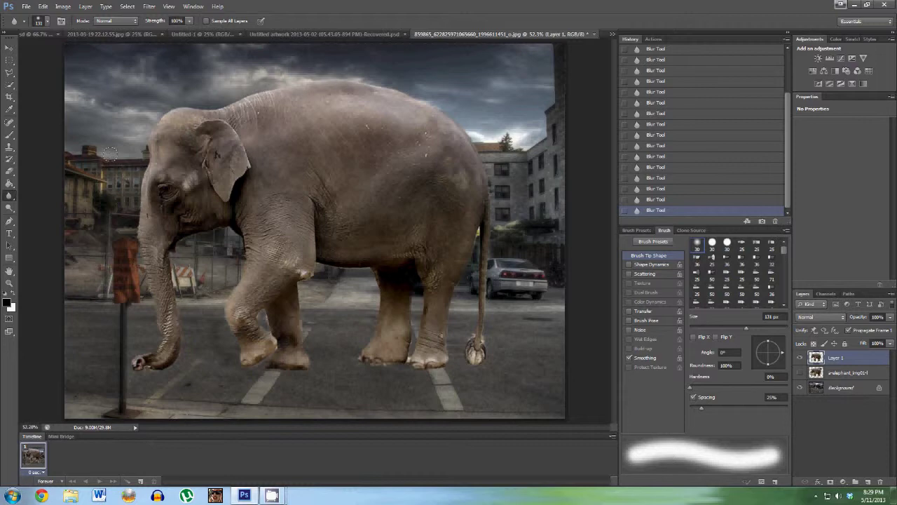
- Free Transform the elephant layer, rotating it about 0.9° clockwise and shifting it slightly up and to the right
{"action": "left_click", "coordinate": [9, 59]}
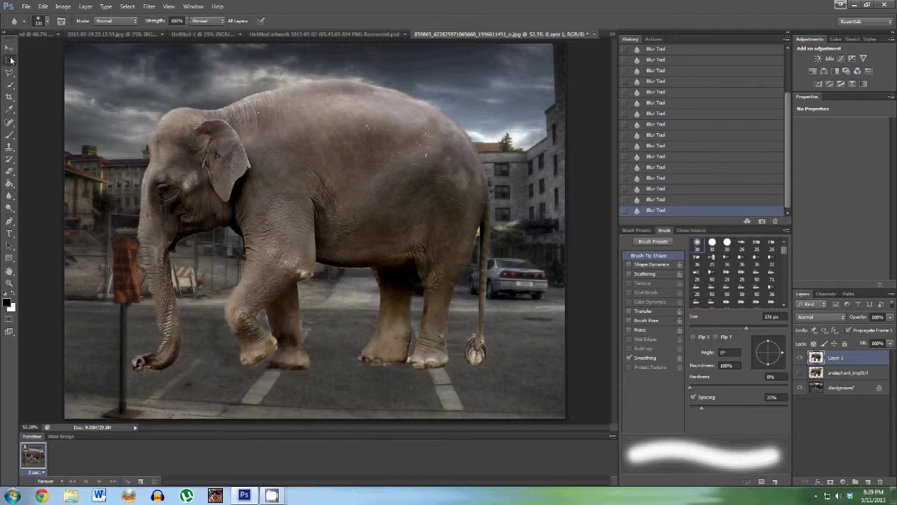
{"action": "right_click", "coordinate": [302, 168]}
{"action": "left_click", "coordinate": [319, 250]}
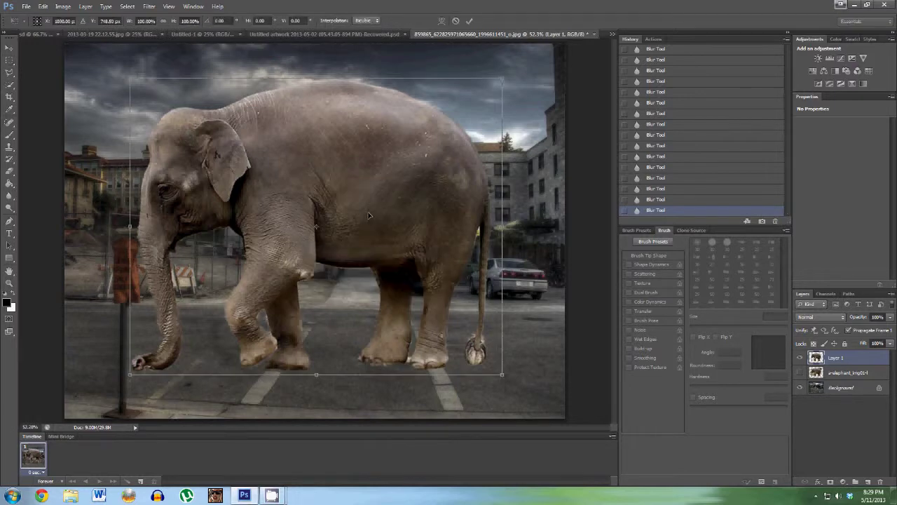
{"action": "right_click", "coordinate": [369, 215]}
{"action": "left_click", "coordinate": [392, 243]}
{"action": "left_click_drag", "start_coordinate": [454, 135], "coordinate": [456, 134]}
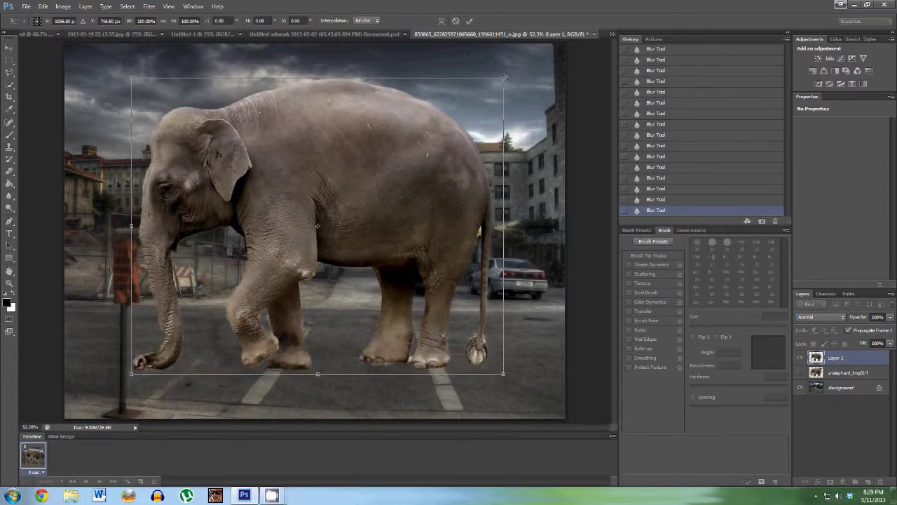
{"action": "left_click_drag", "start_coordinate": [506, 80], "coordinate": [508, 80]}
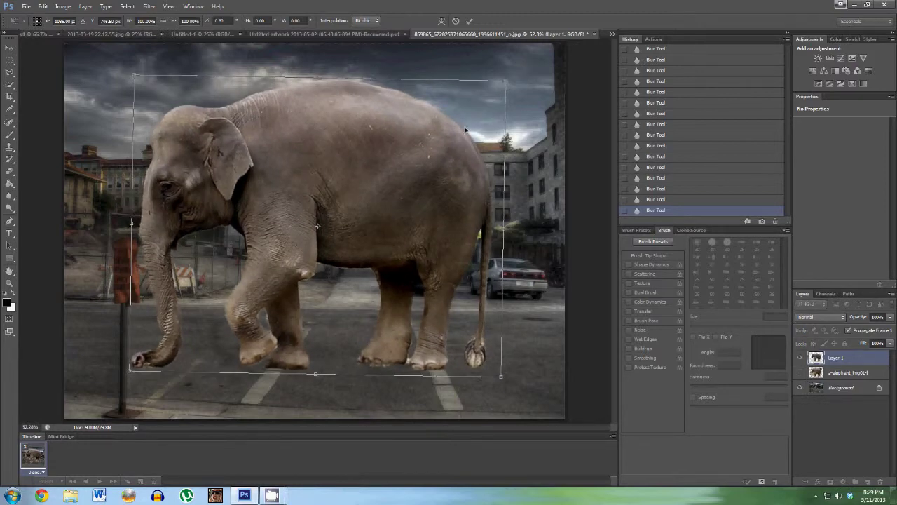
{"action": "left_click_drag", "start_coordinate": [452, 145], "coordinate": [459, 138]}
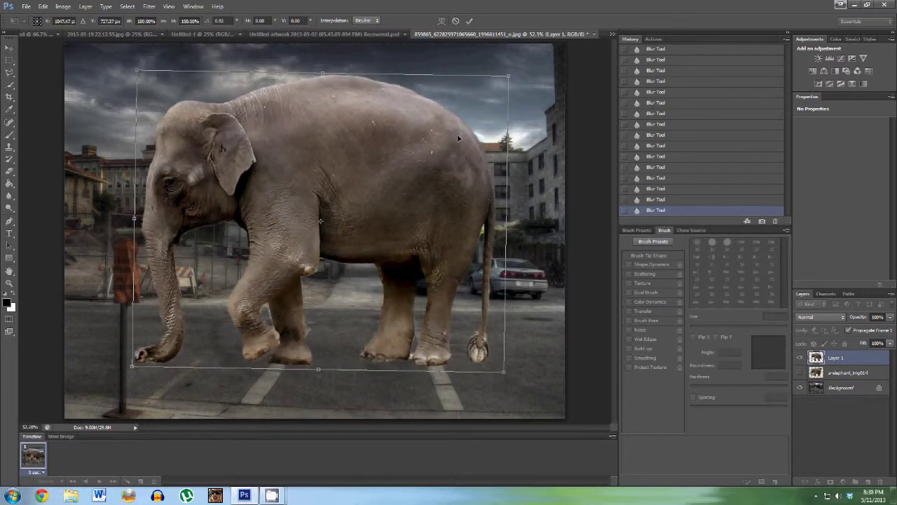
{"action": "left_click", "coordinate": [469, 20]}
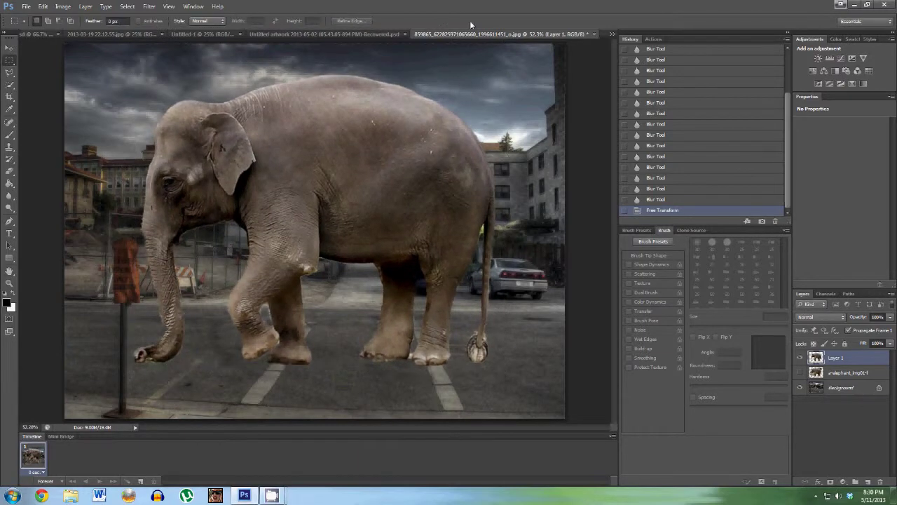
{"action": "left_click", "coordinate": [8, 282]}
{"action": "right_click", "coordinate": [315, 350]}
{"action": "left_click", "coordinate": [343, 355]}
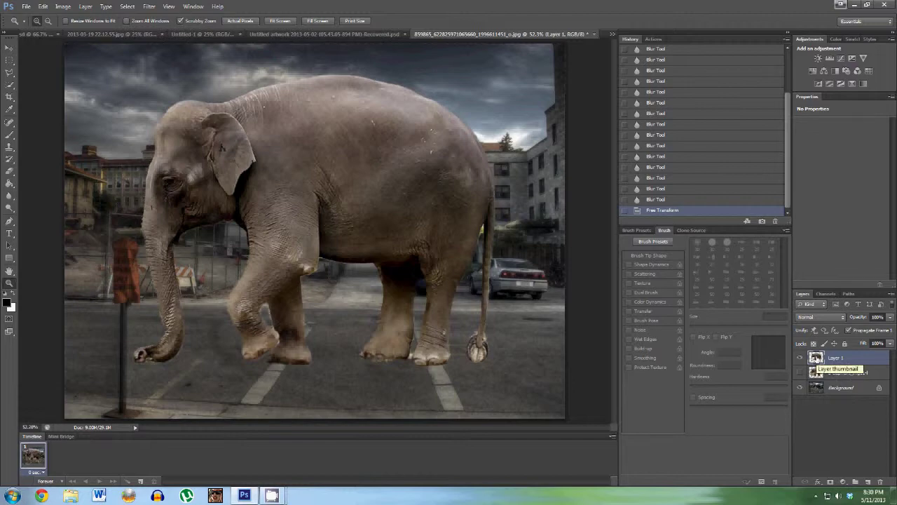
{"action": "right_click", "coordinate": [815, 357]}
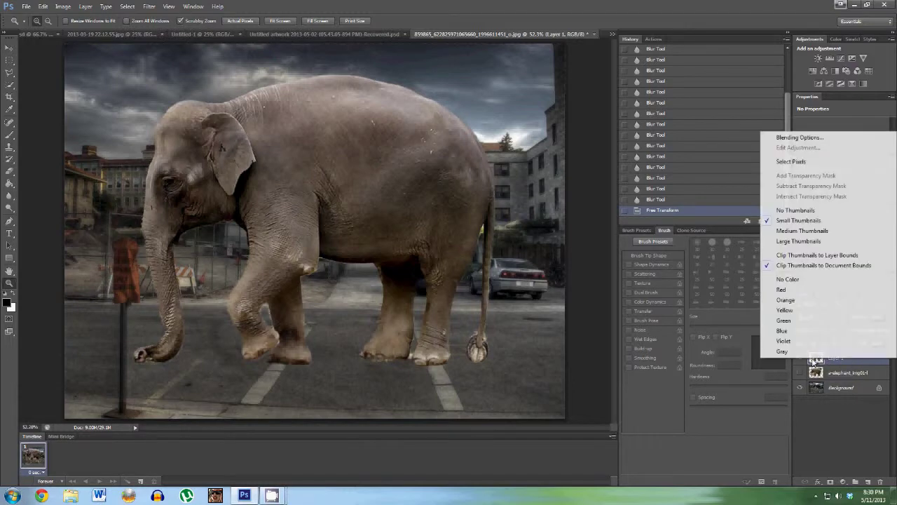
{"action": "left_click", "coordinate": [803, 166]}
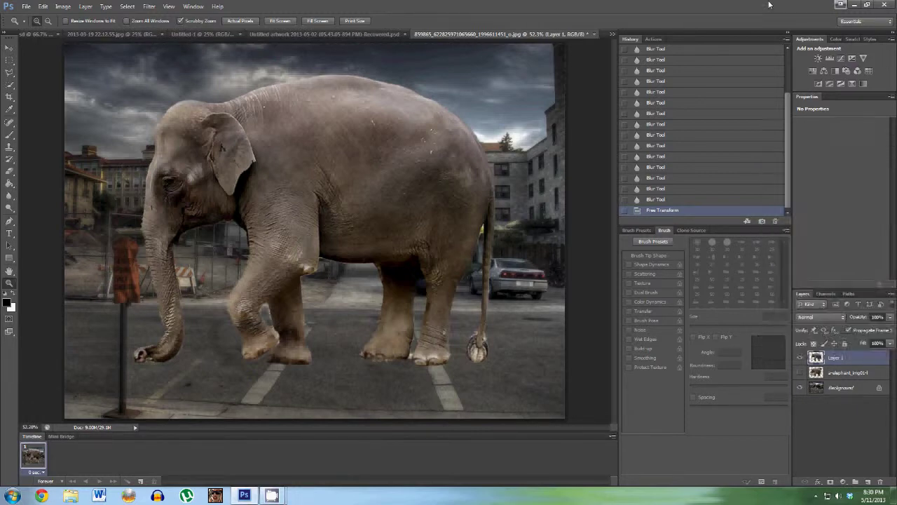
{"action": "left_click", "coordinate": [853, 59]}
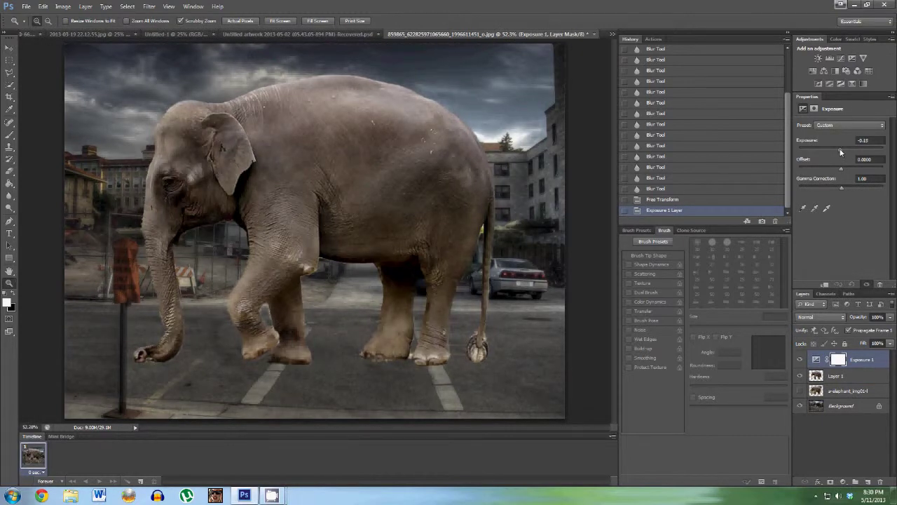
{"action": "left_click_drag", "start_coordinate": [841, 152], "coordinate": [836, 148]}
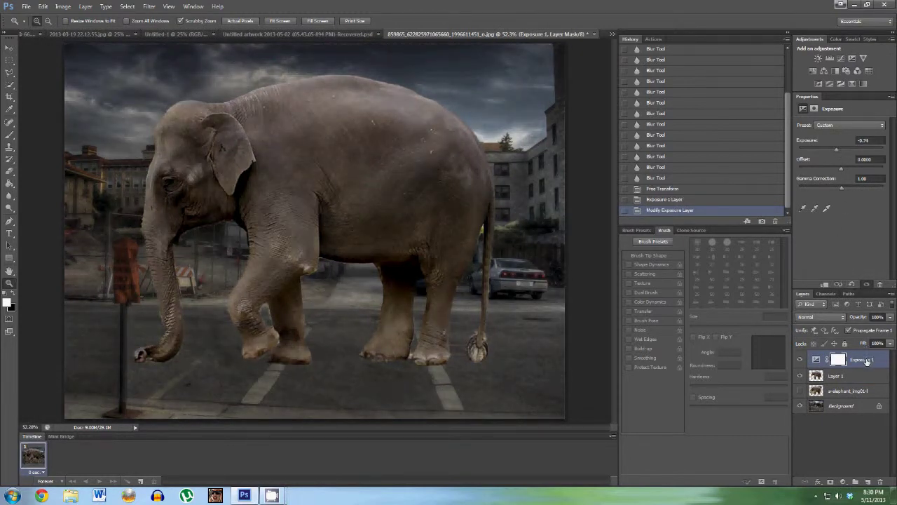
{"action": "key", "text": "Delete"}
- Load the elephant layer's pixels as a selection and add an Exposure adjustment masked to them, with exposure about -1.56
{"action": "right_click", "coordinate": [815, 357]}
{"action": "left_click", "coordinate": [794, 159]}
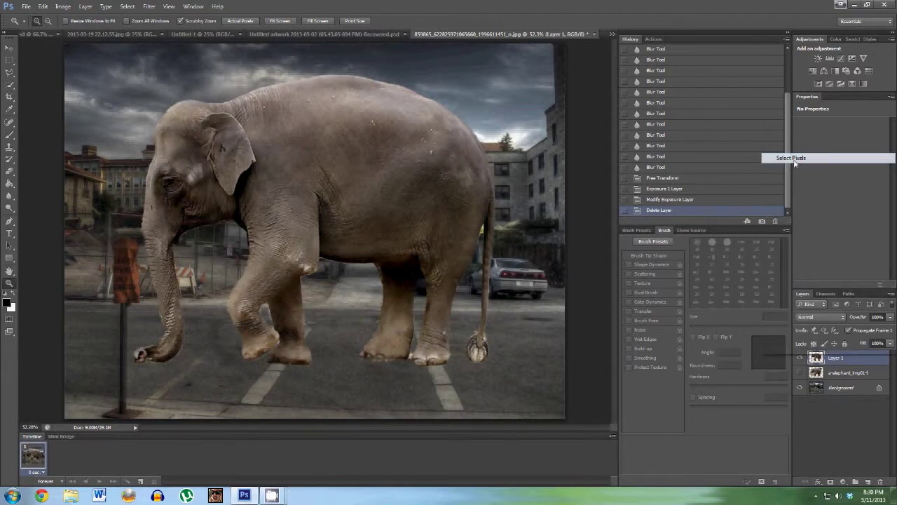
{"action": "left_click", "coordinate": [852, 59]}
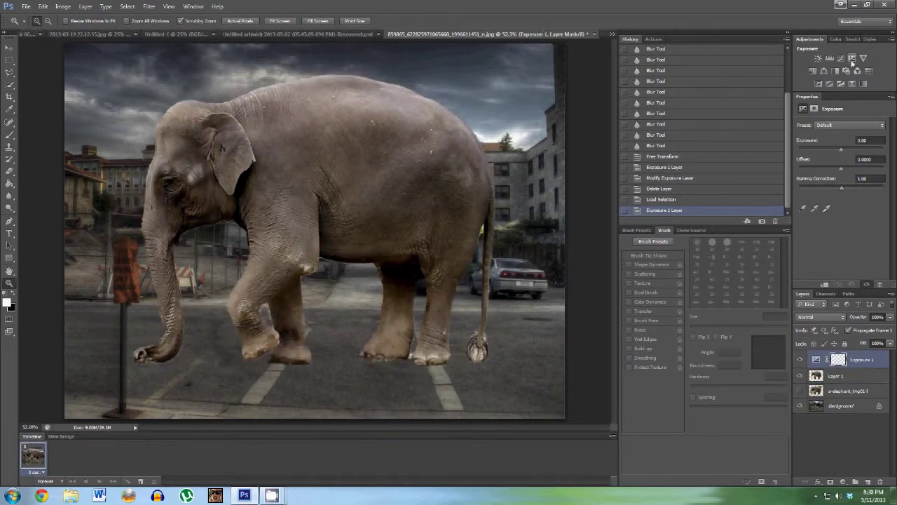
{"action": "left_click_drag", "start_coordinate": [841, 149], "coordinate": [834, 149]}
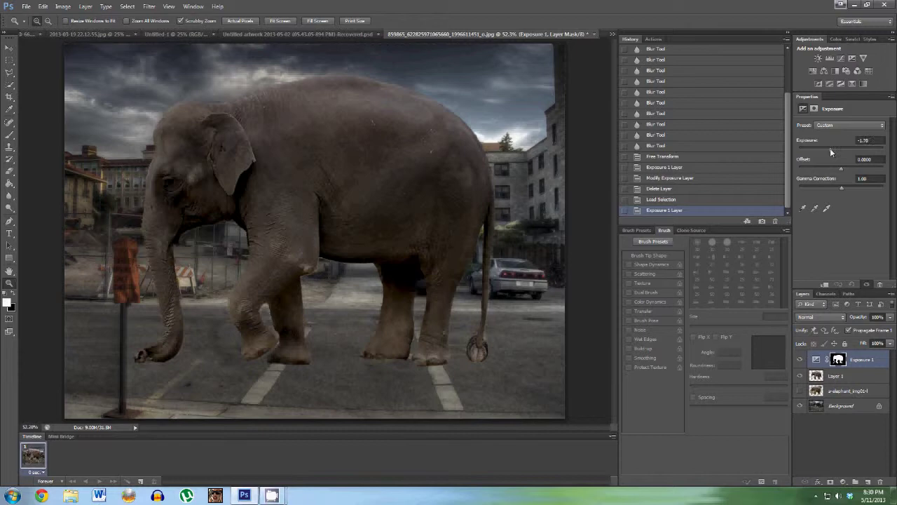
{"action": "left_click_drag", "start_coordinate": [832, 152], "coordinate": [828, 151]}
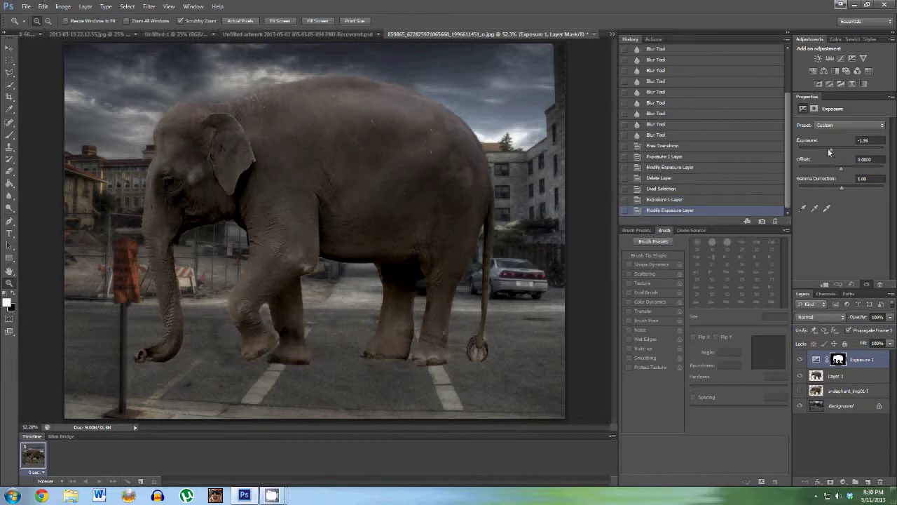
- Select the pixels of Layer 1 and add a Brightness/Contrast adjustment layer masked to the elephant
{"action": "left_click", "coordinate": [820, 379]}
{"action": "right_click", "coordinate": [824, 373]}
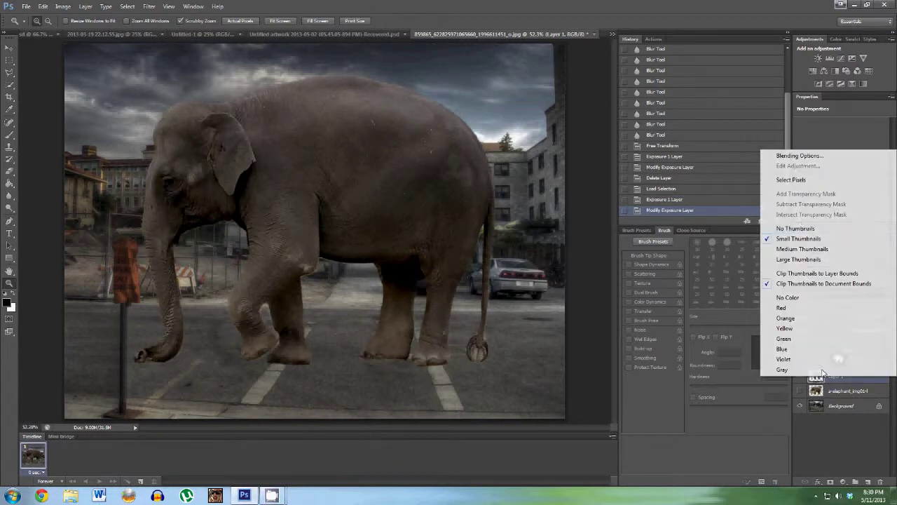
{"action": "left_click", "coordinate": [792, 179]}
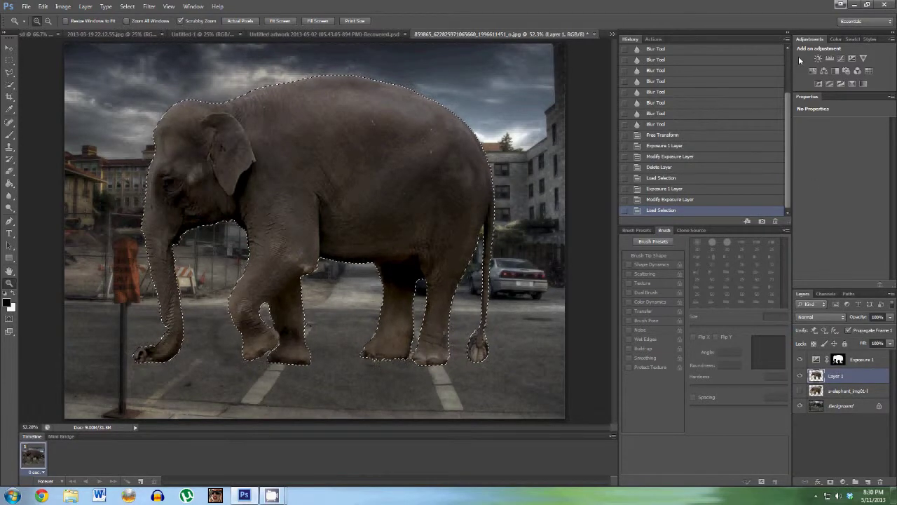
{"action": "left_click", "coordinate": [818, 59]}
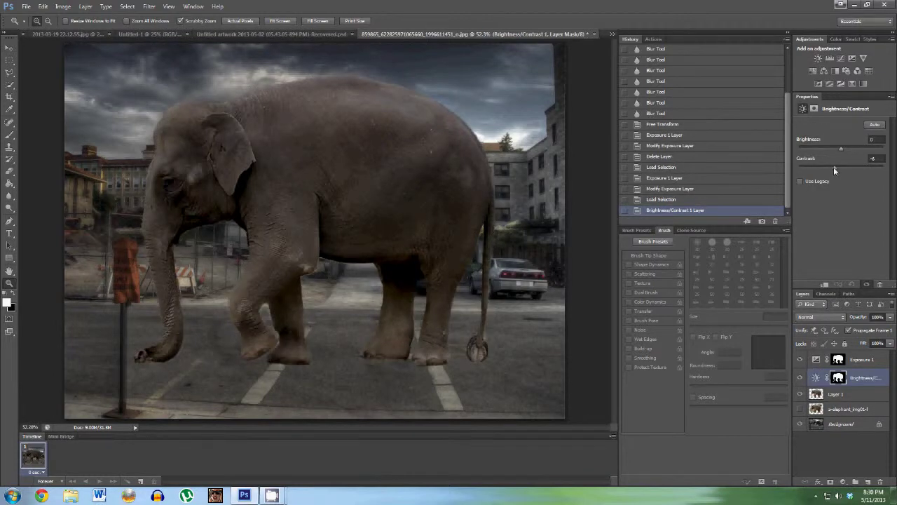